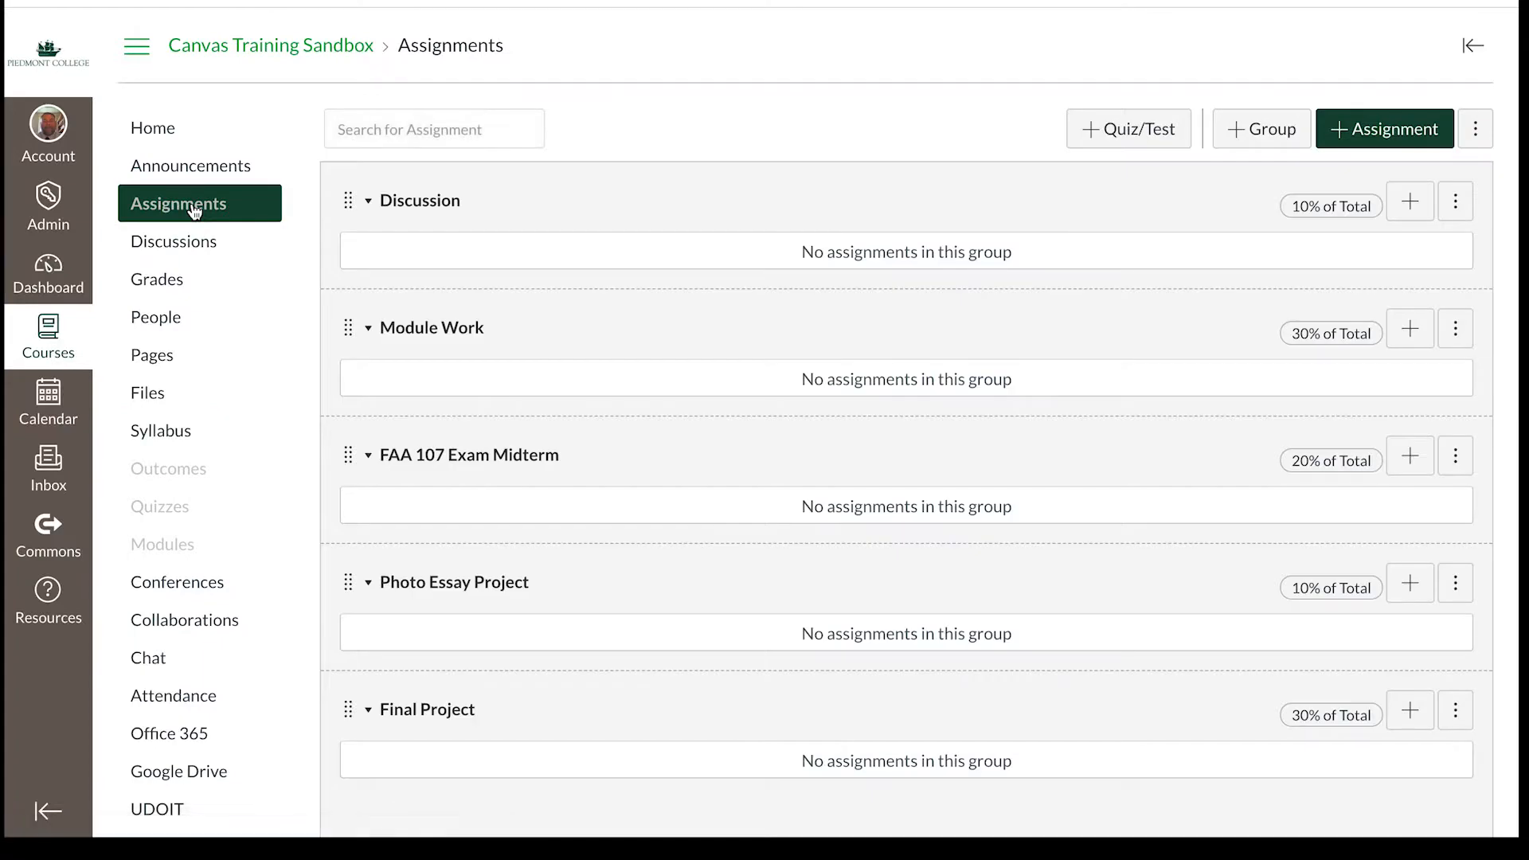
Go to the course's Quizzes area and create a new quiz.
scroll(580, 306, down, 2)
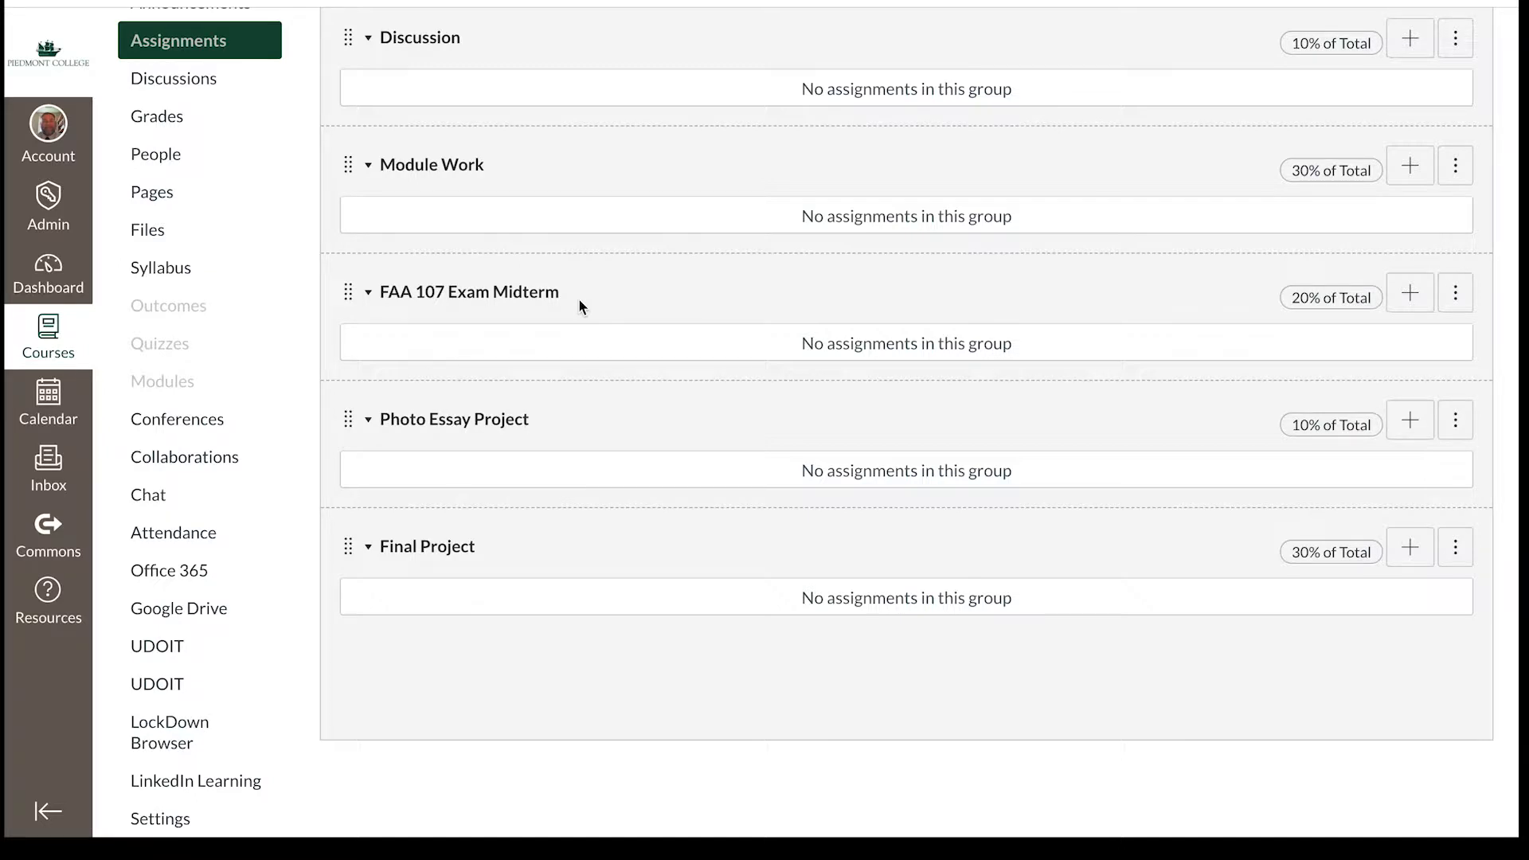
scroll(580, 300, up, 1)
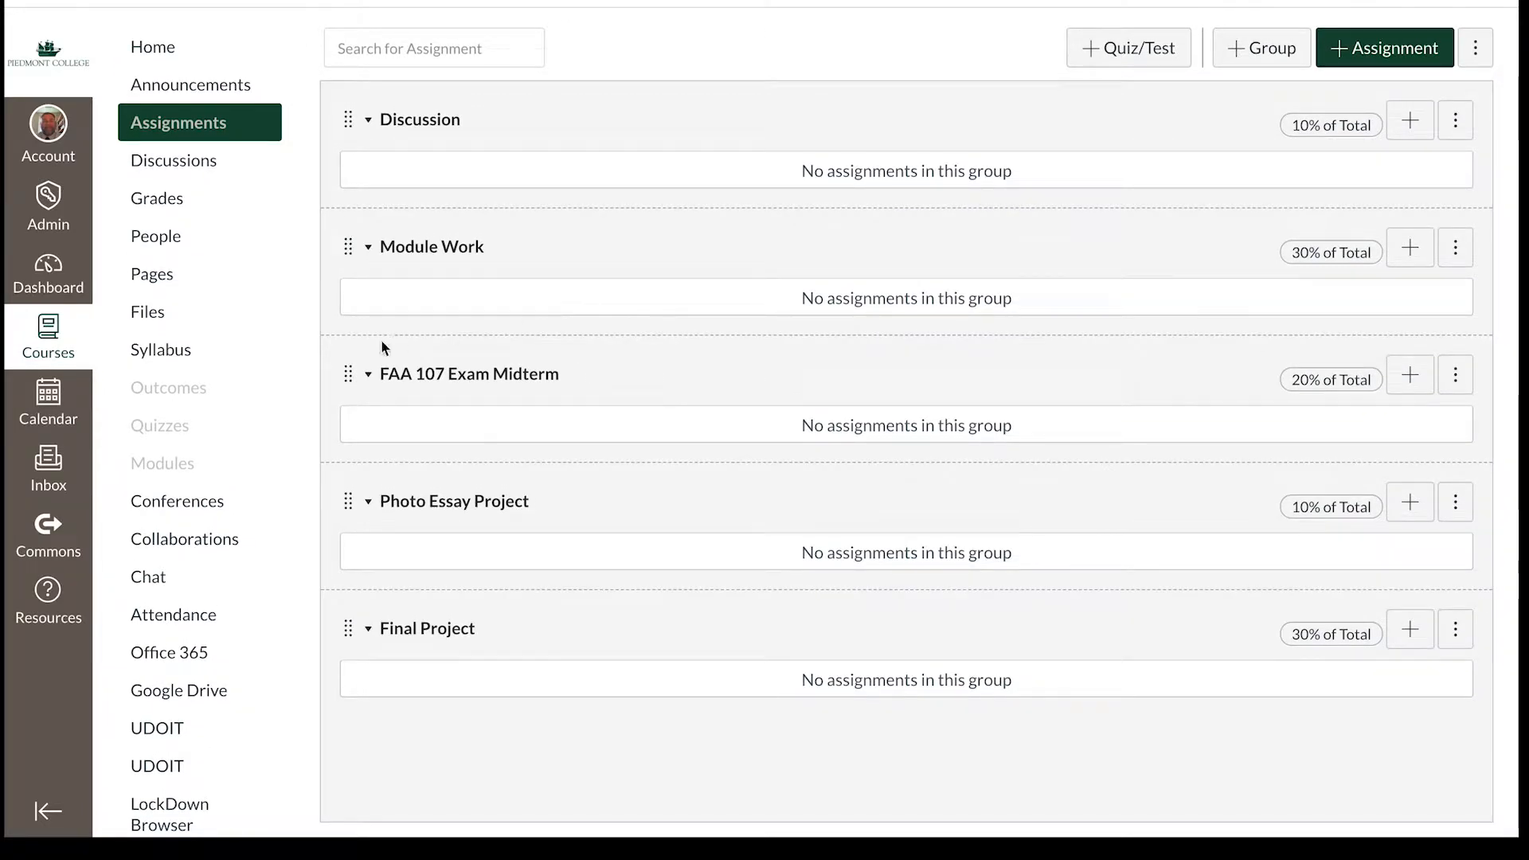
click(165, 432)
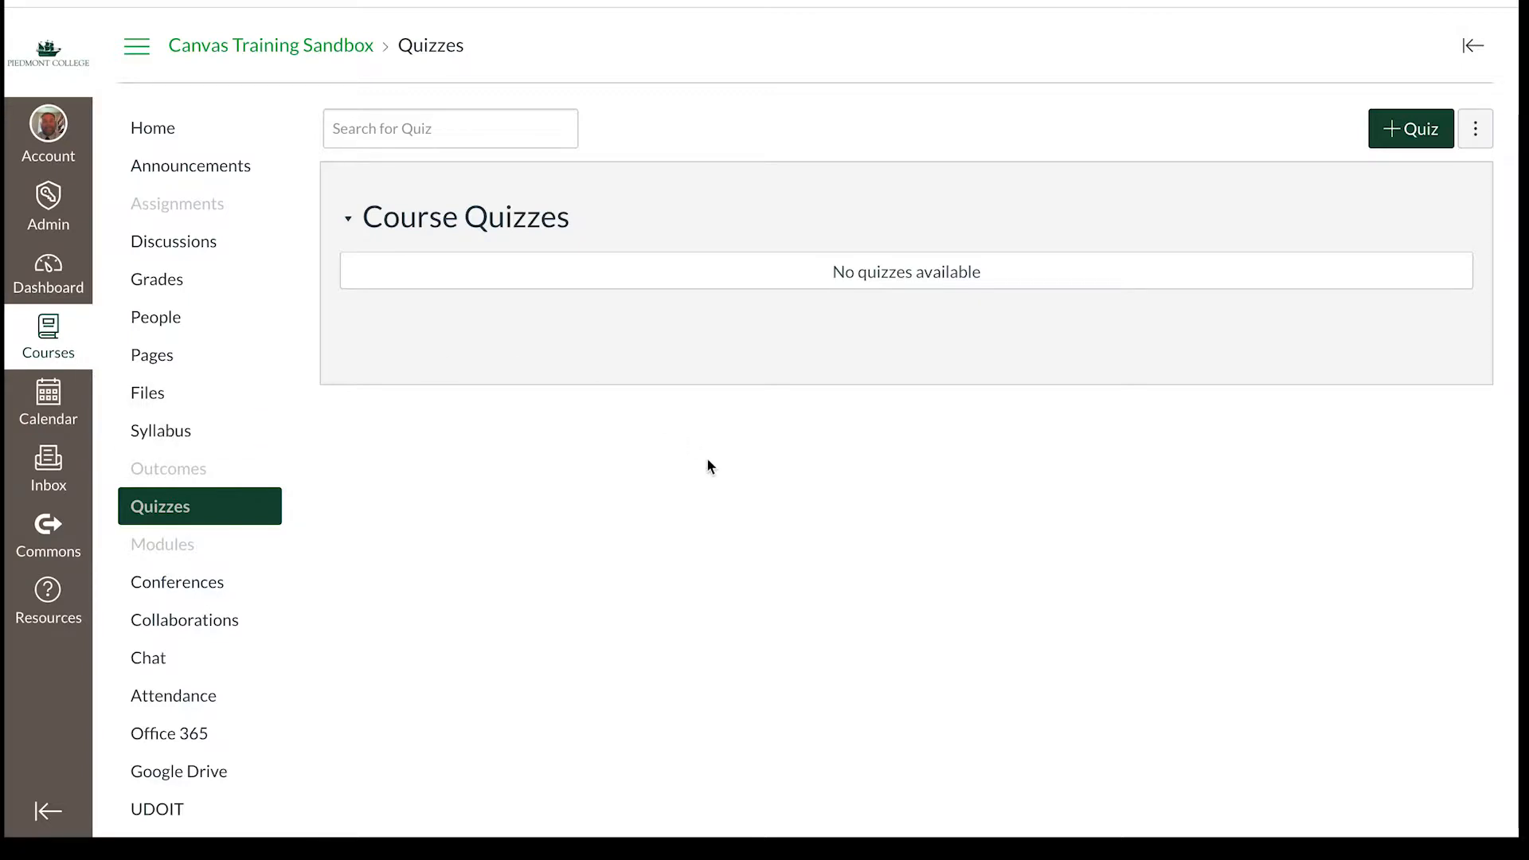
click(1414, 137)
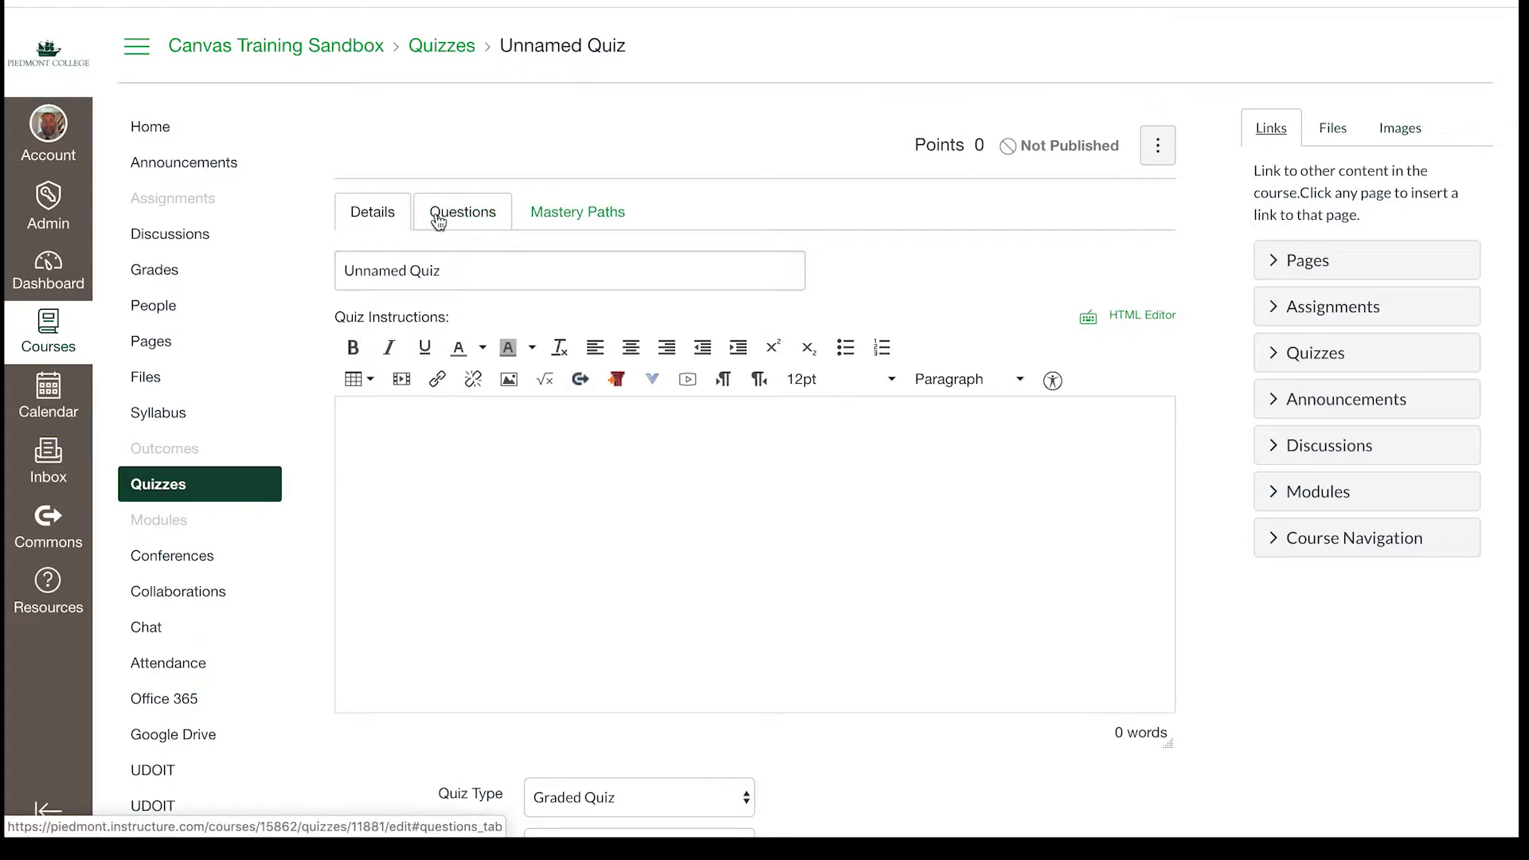
Look at the quiz's Mastery Paths settings and return to the quiz details.
click(566, 214)
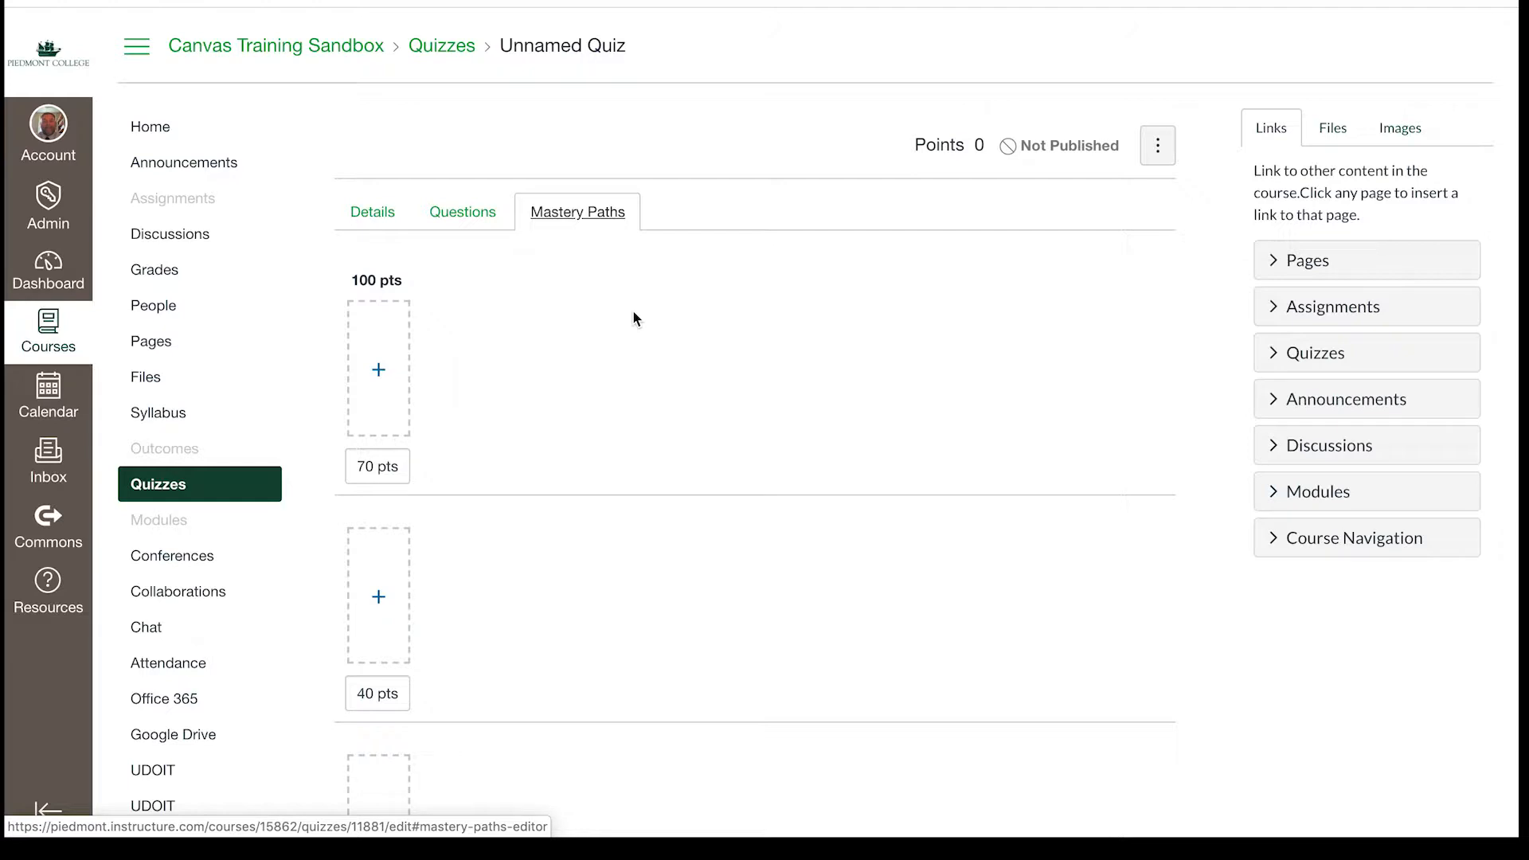
click(419, 226)
click(384, 217)
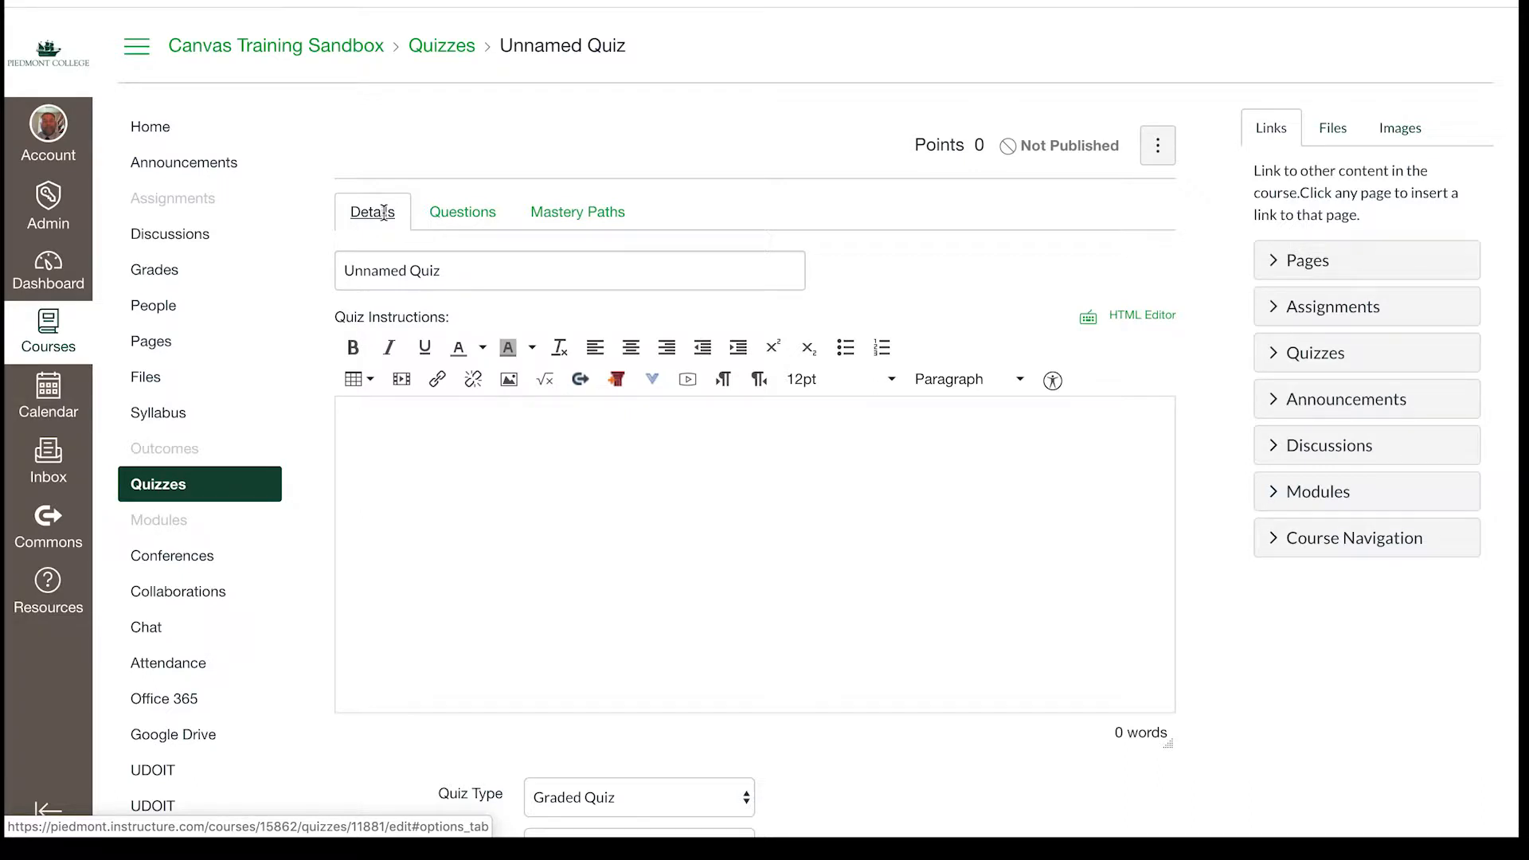
Title the quiz "Drone Laws 01", replacing the default name.
click(448, 276)
drag(448, 277, 329, 276)
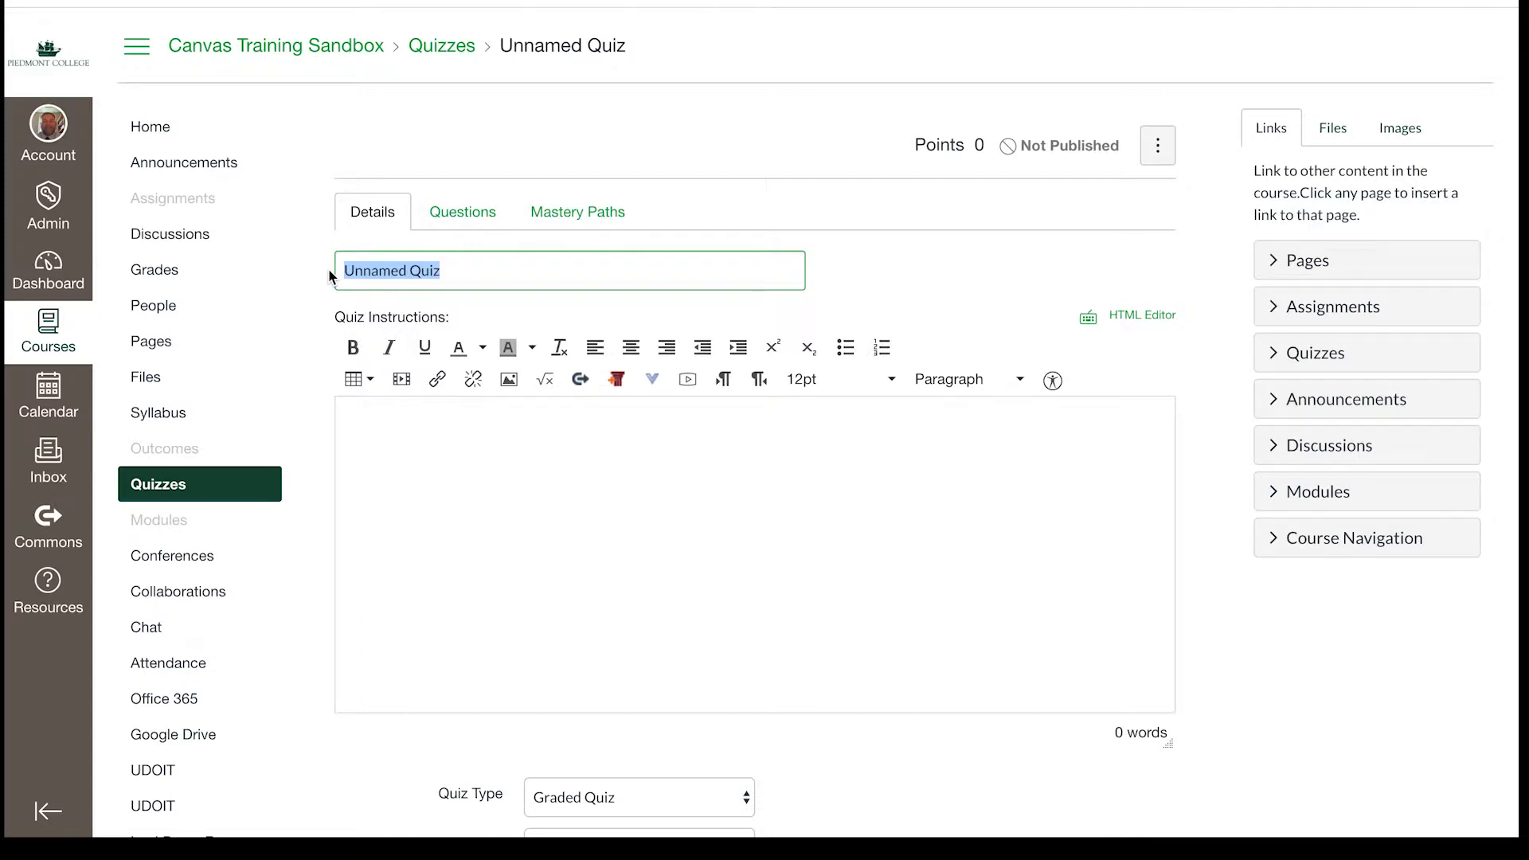
text(DRop)
key(BackSpace)
key(BackSpace)
key(BackSpace)
text(rone Laws 01)
Write the quiz instructions as "You will take a quiz over the different Drone Laws".
click(347, 423)
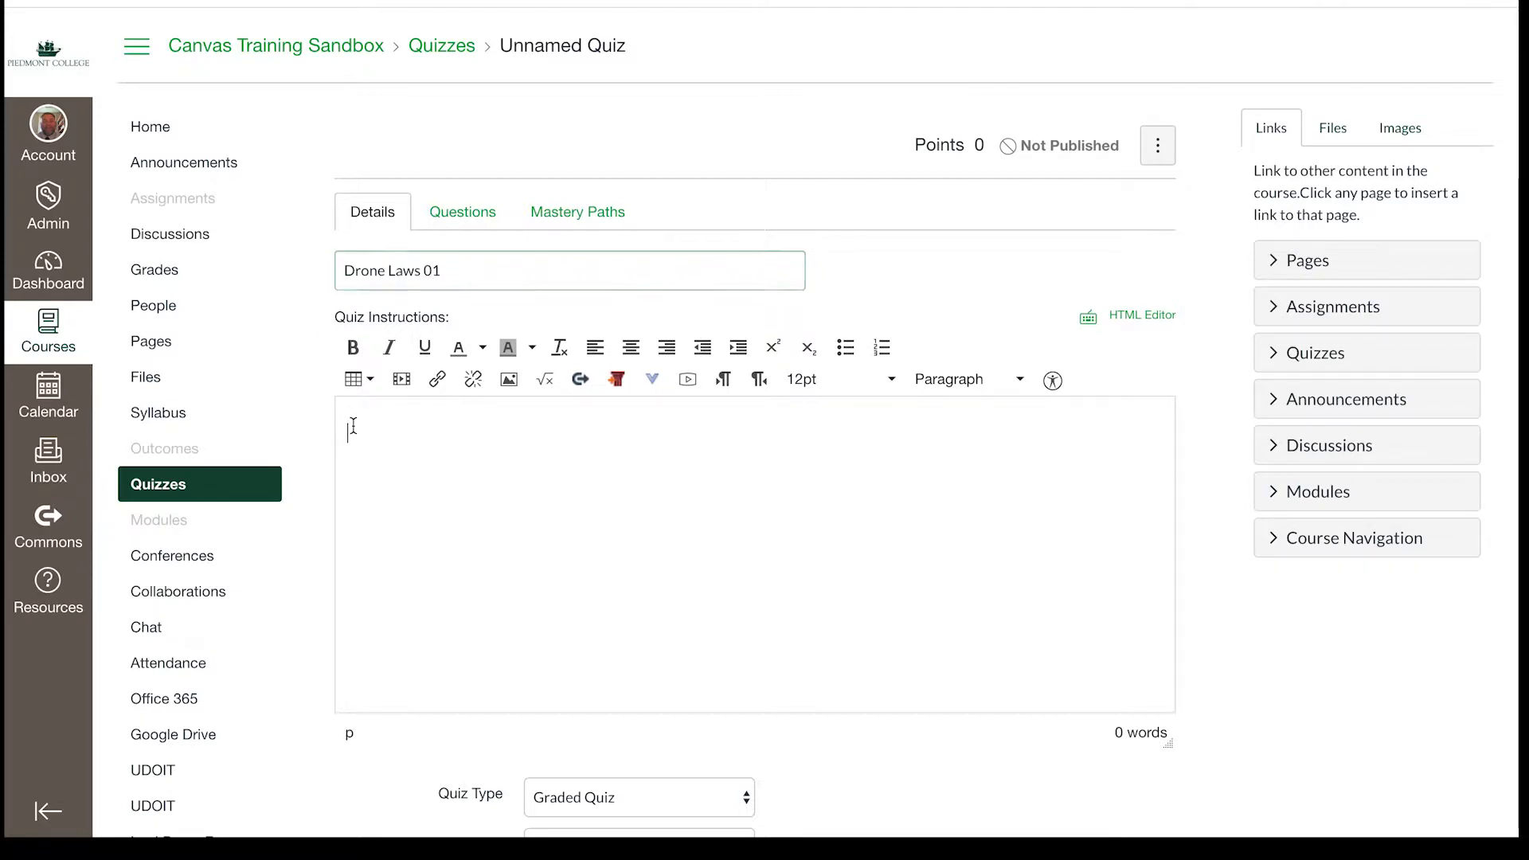
text(You will take an e)
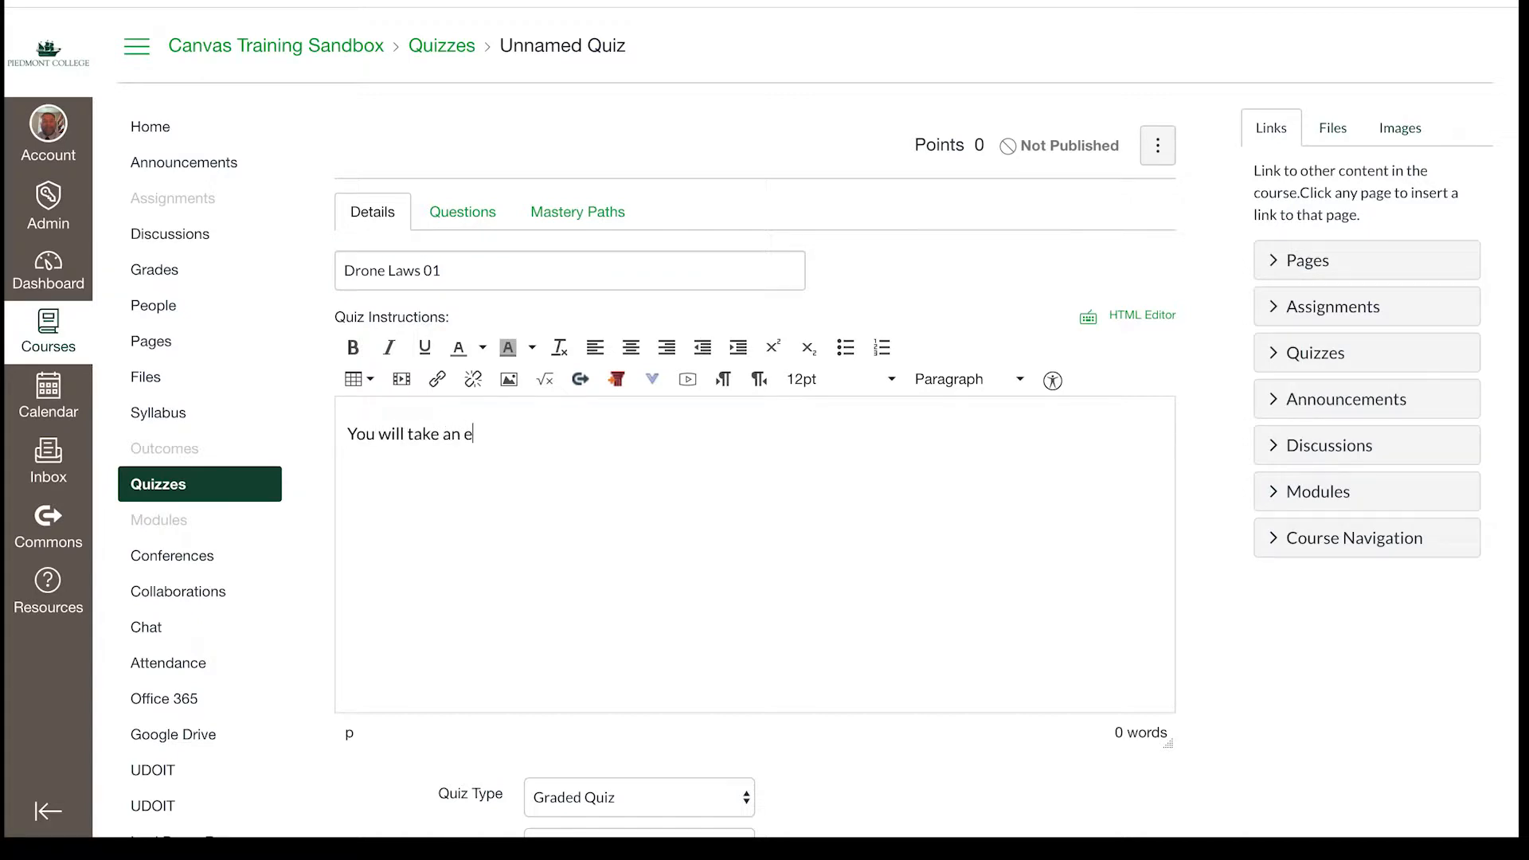
key(BackSpace)
text(quiz over the different )
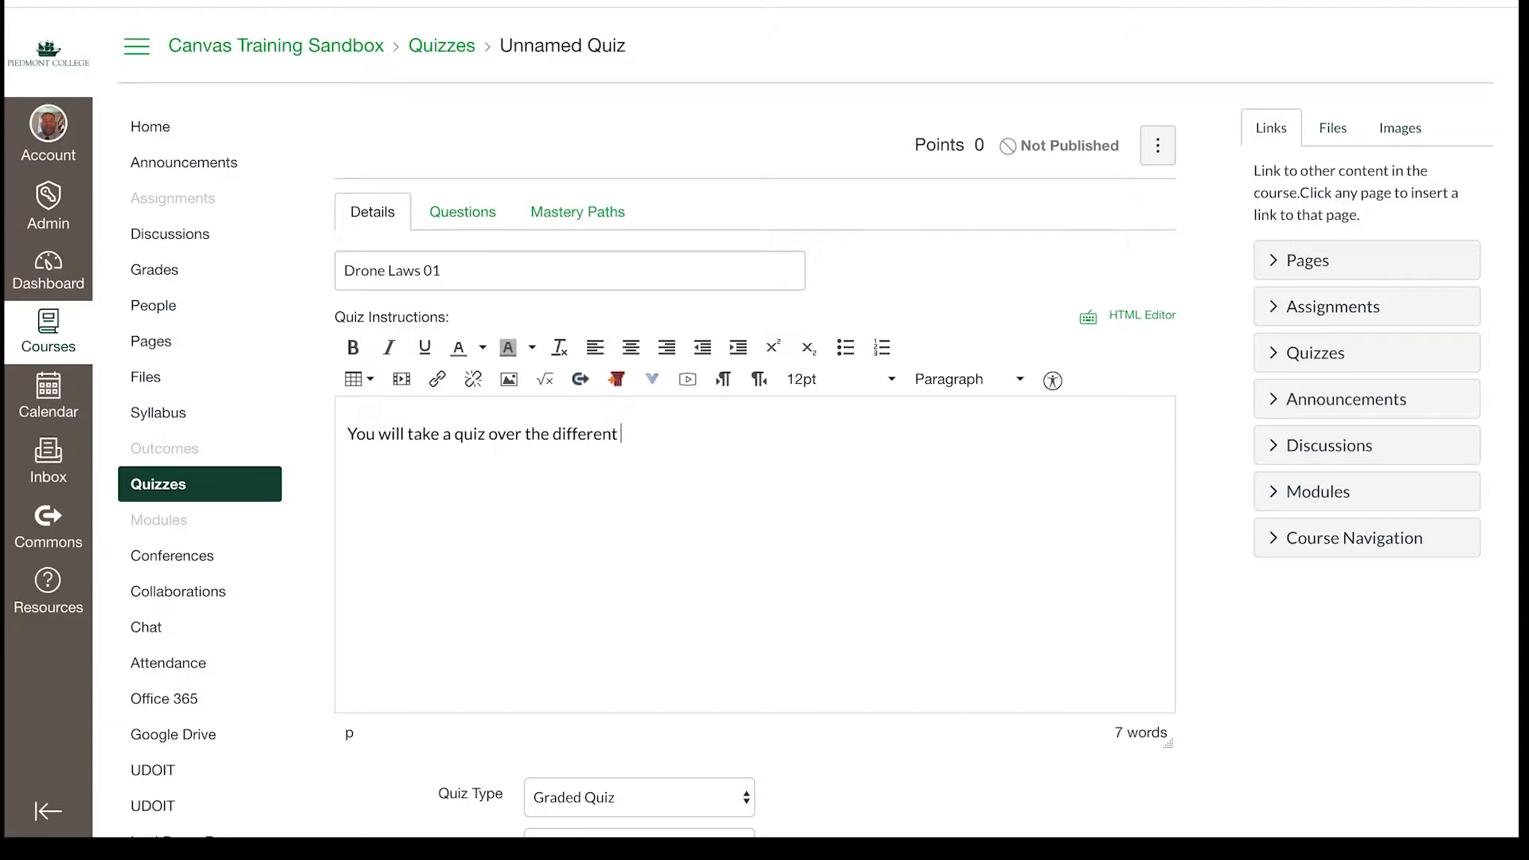
text(Drone Laws)
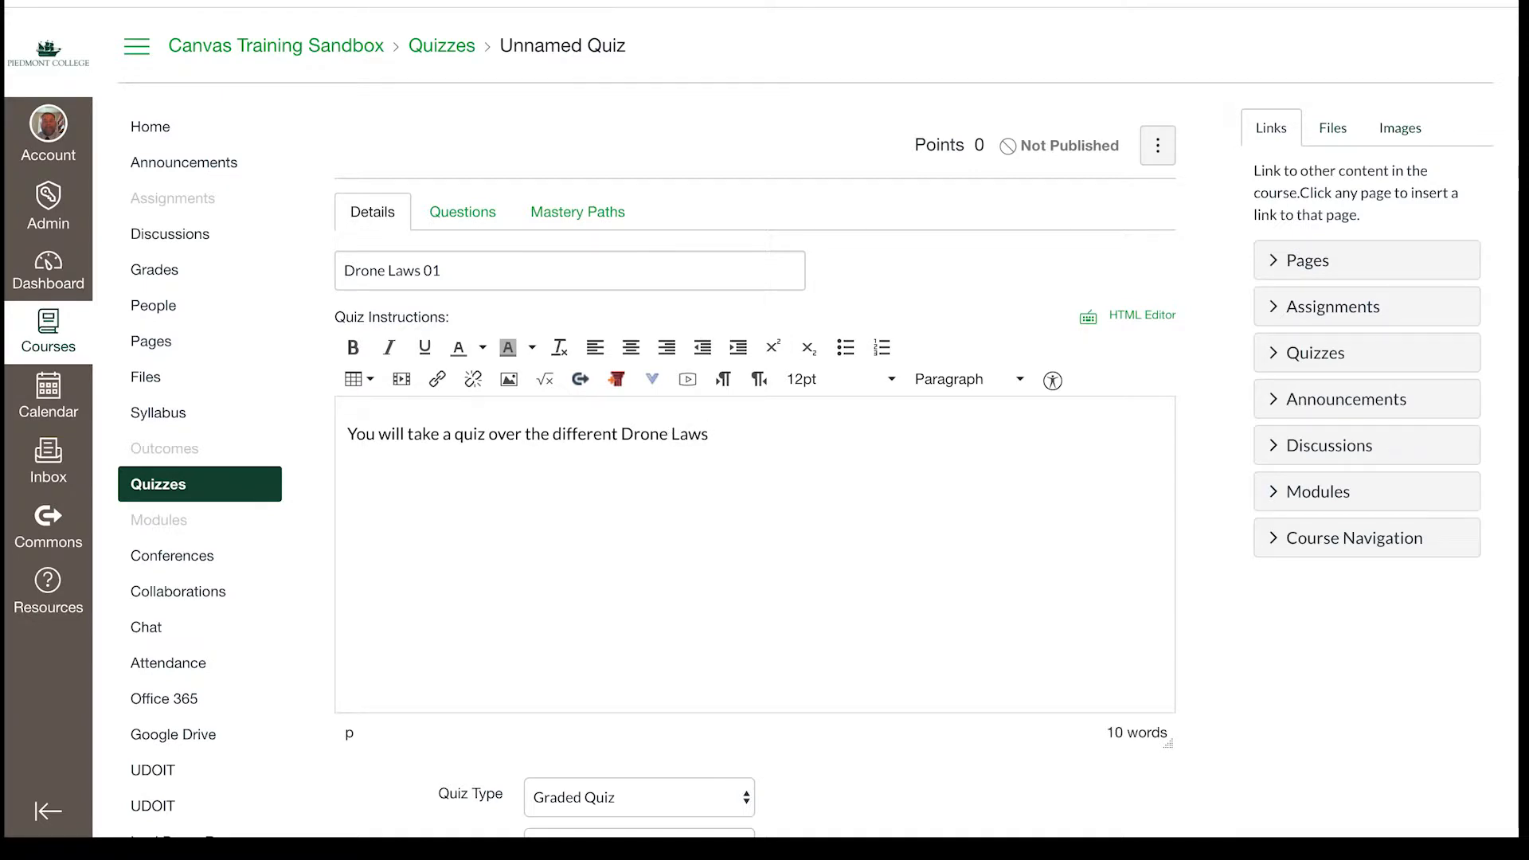
Keep the quiz type as Graded Quiz and assign the quiz to the Module Work assignment group.
scroll(818, 430, down, 3)
scroll(514, 430, down, 2)
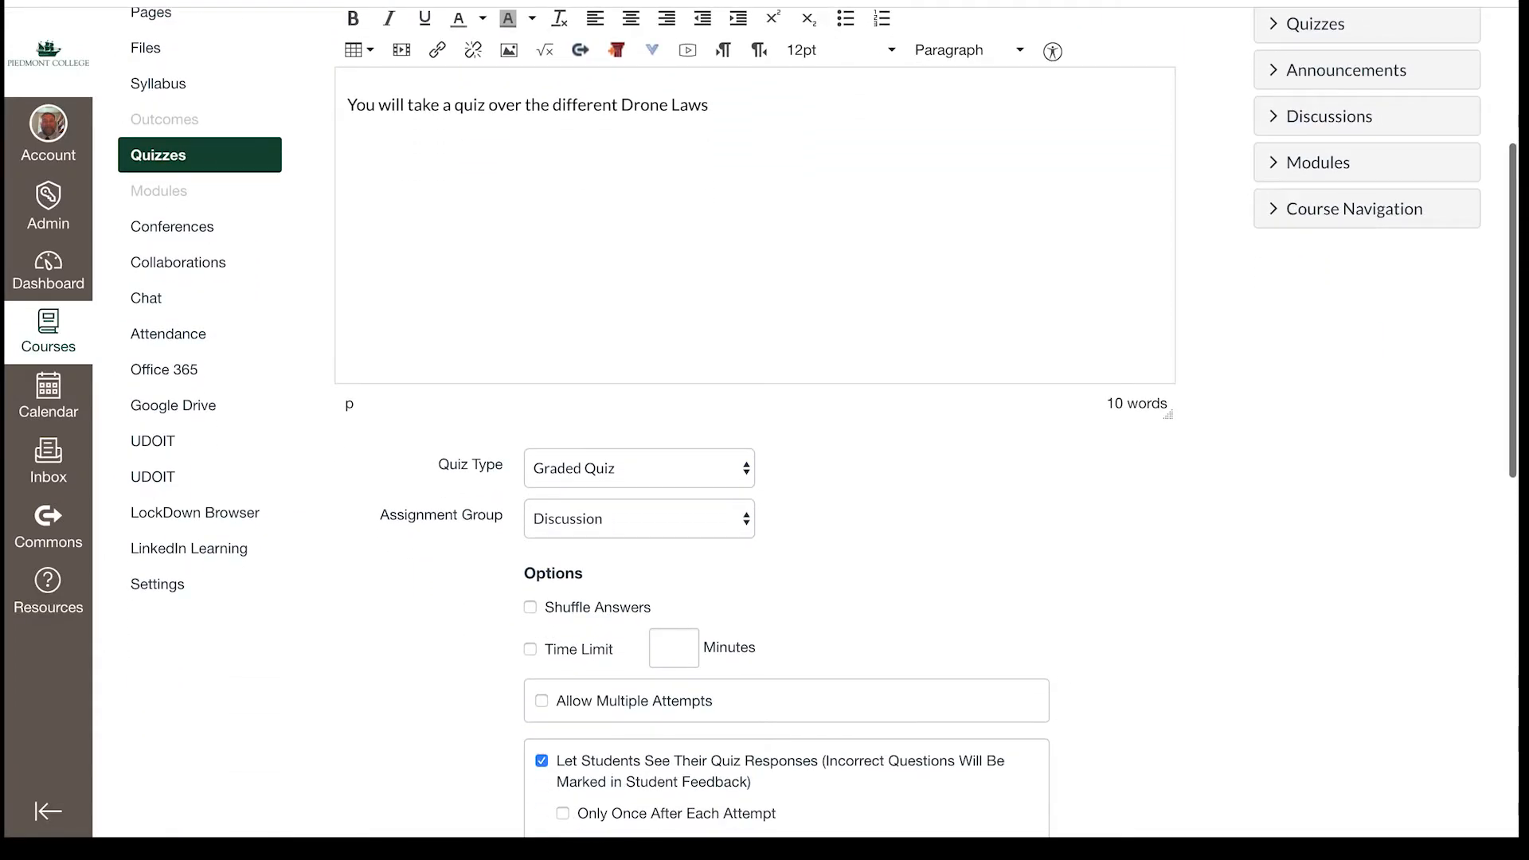
click(748, 471)
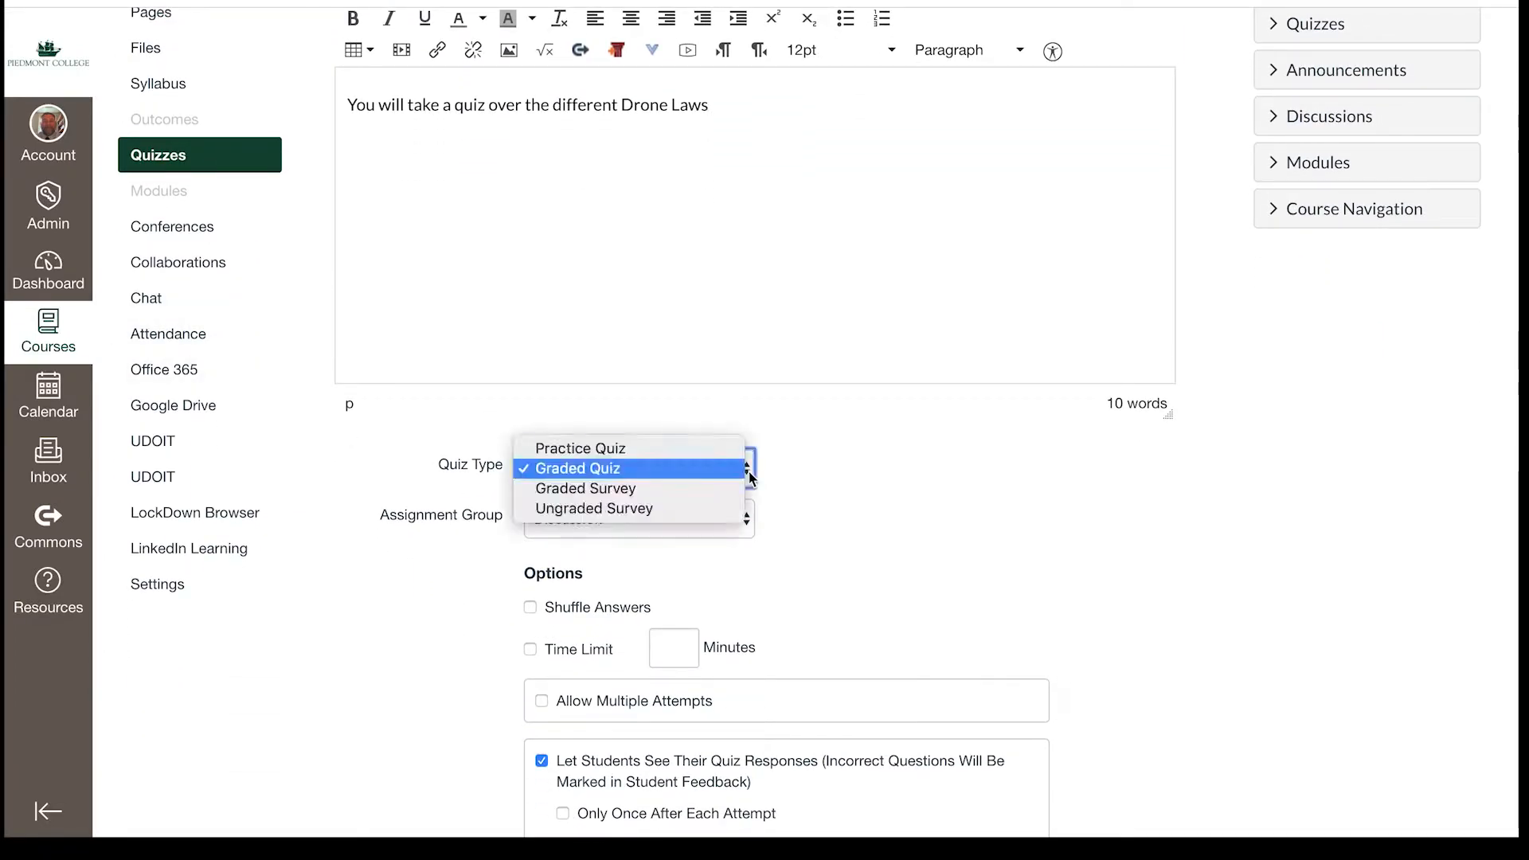
click(699, 471)
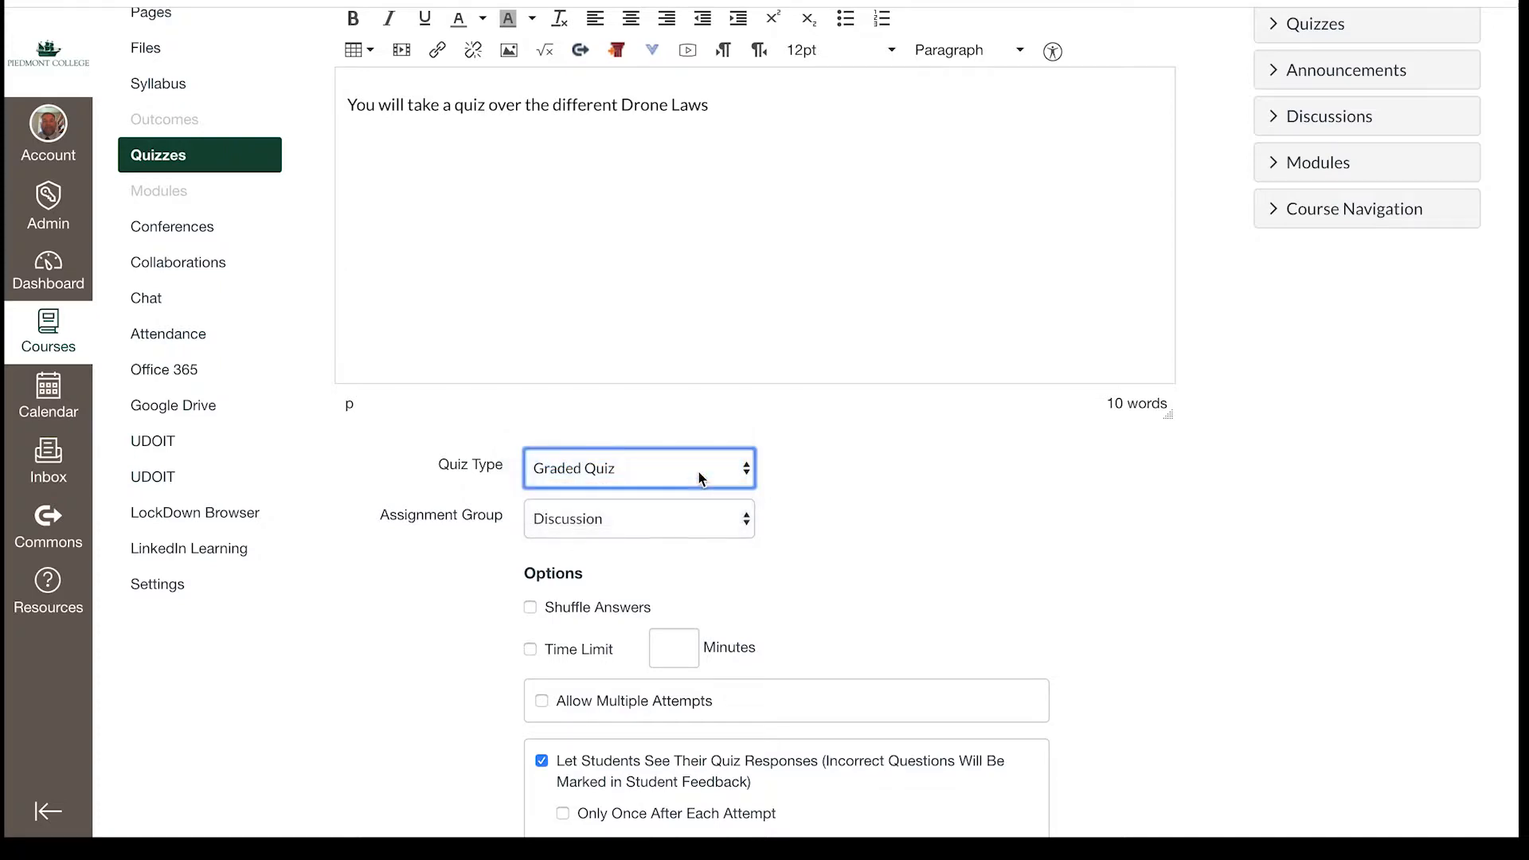
click(750, 522)
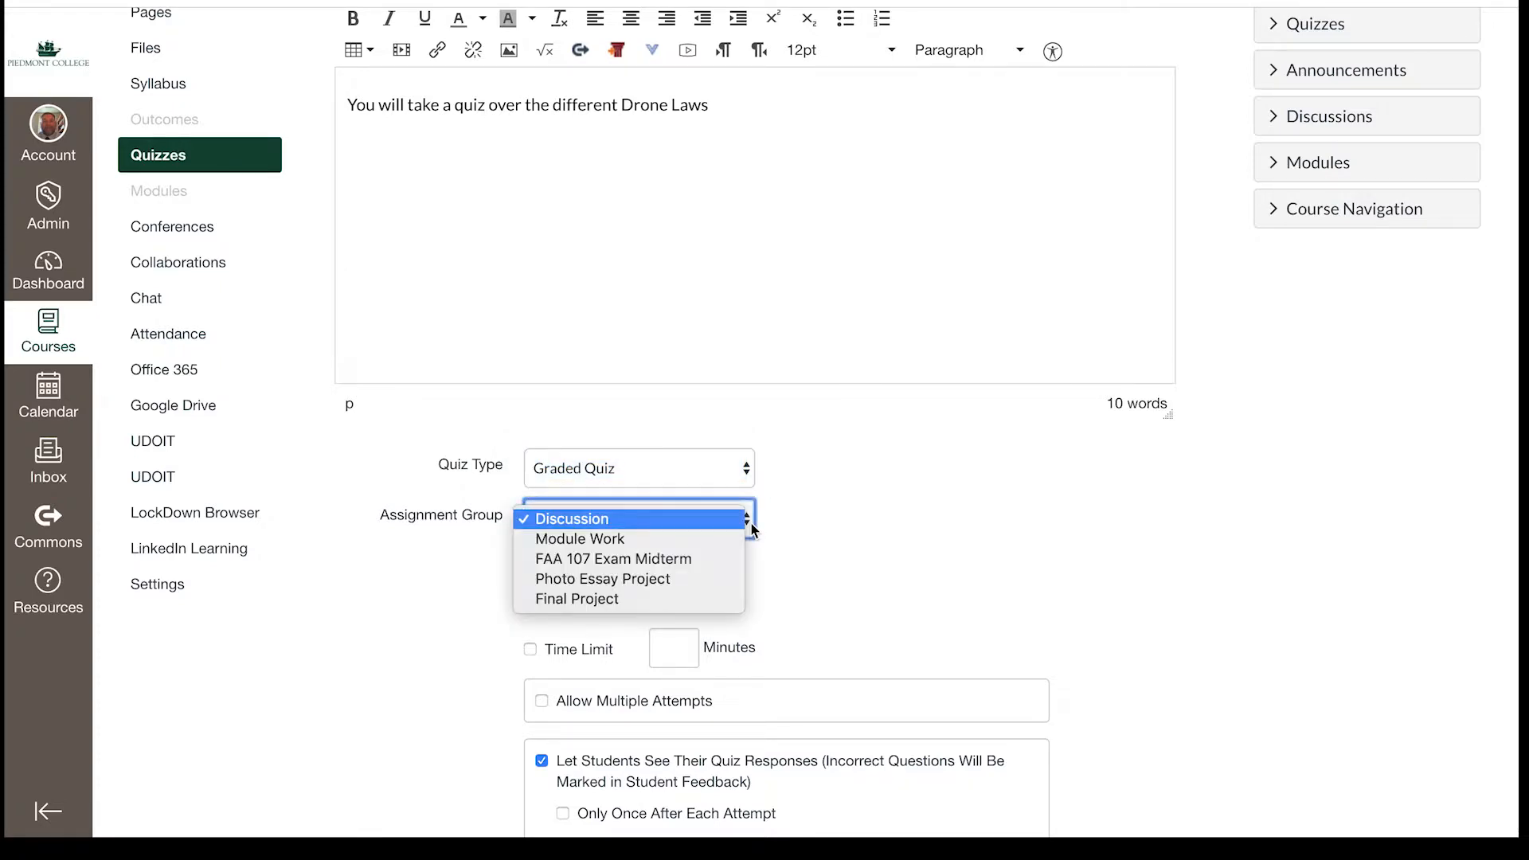
click(728, 538)
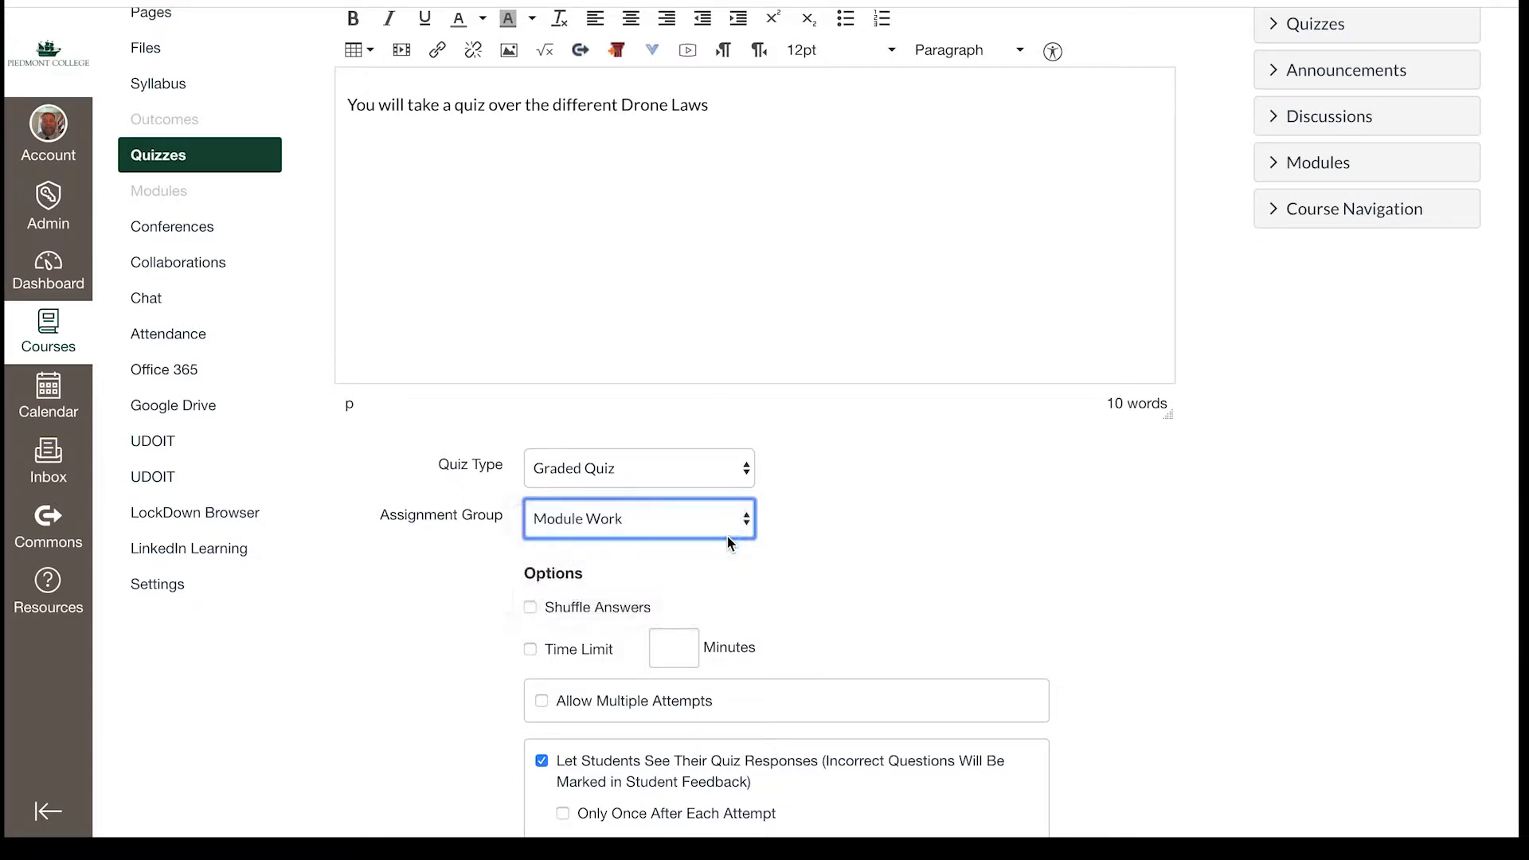
Enable a time limit of 10 minutes for the quiz and review the remaining options.
scroll(530, 549, down, 2)
click(530, 548)
text(10)
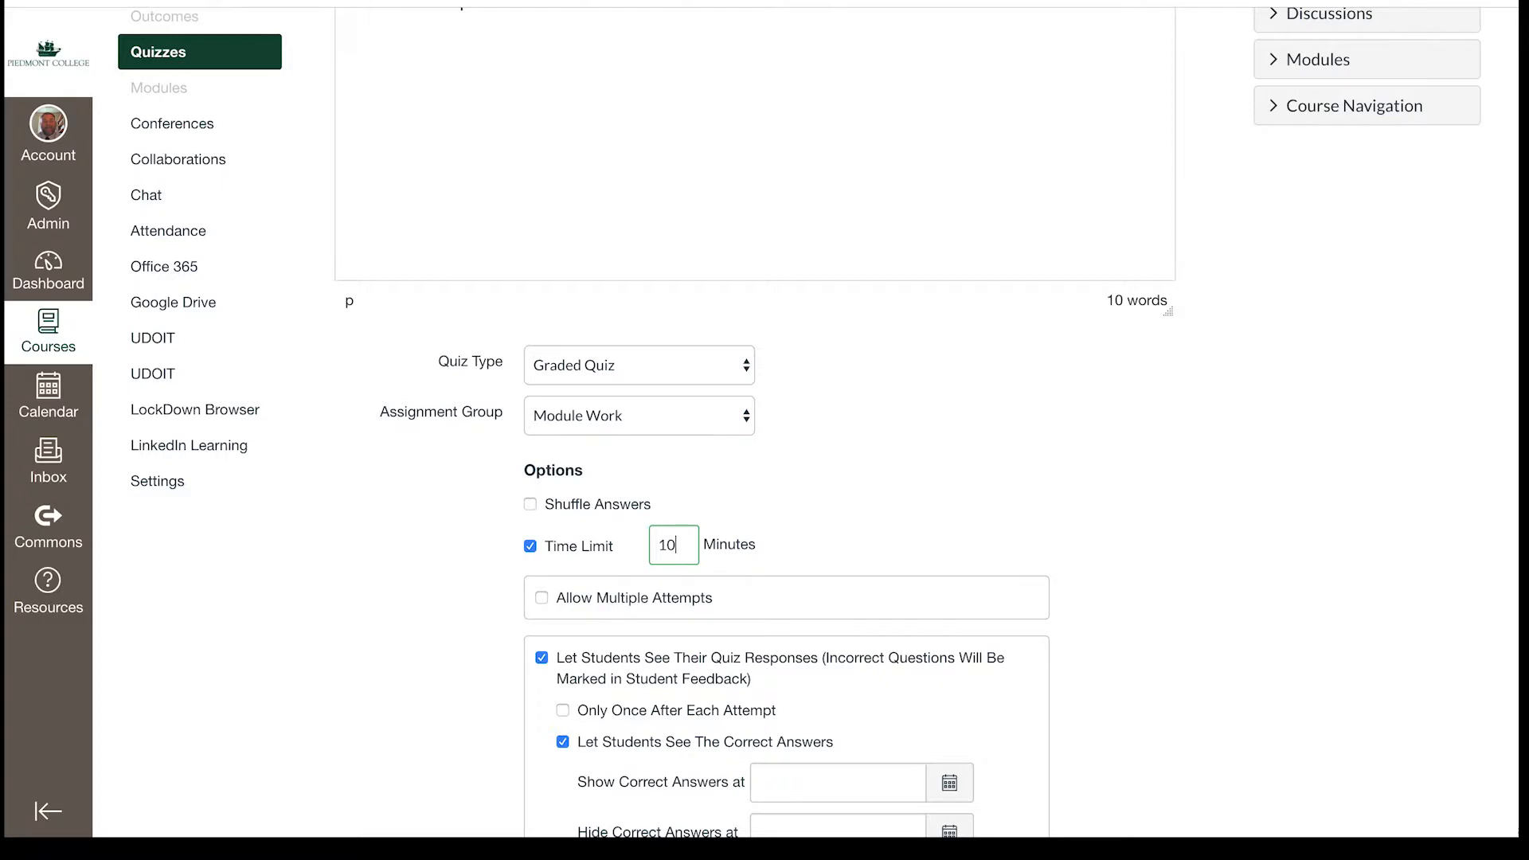
scroll(817, 422, down, 5)
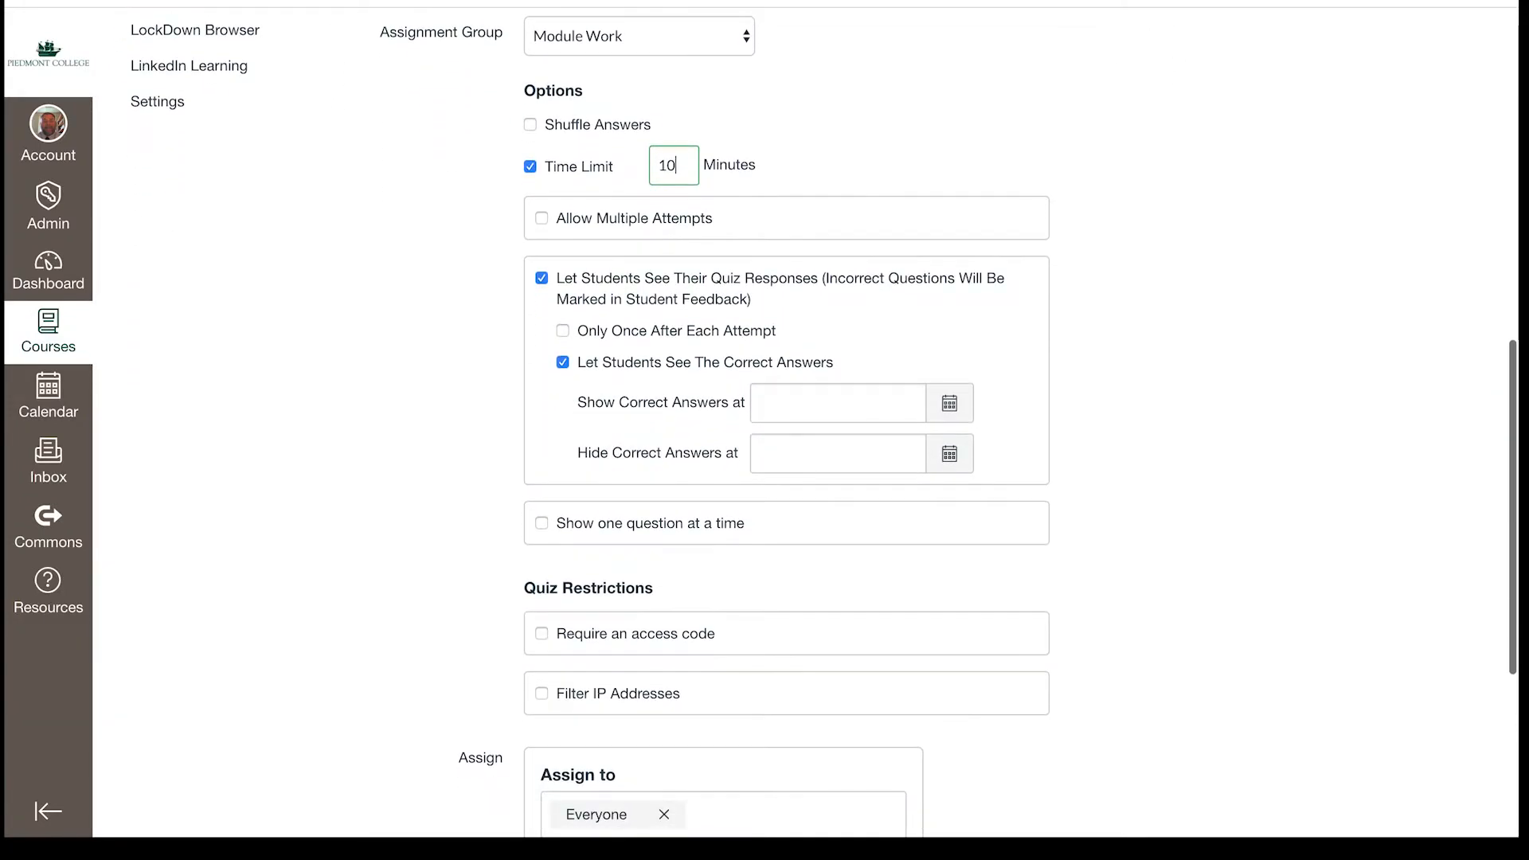
scroll(816, 423, down, 1)
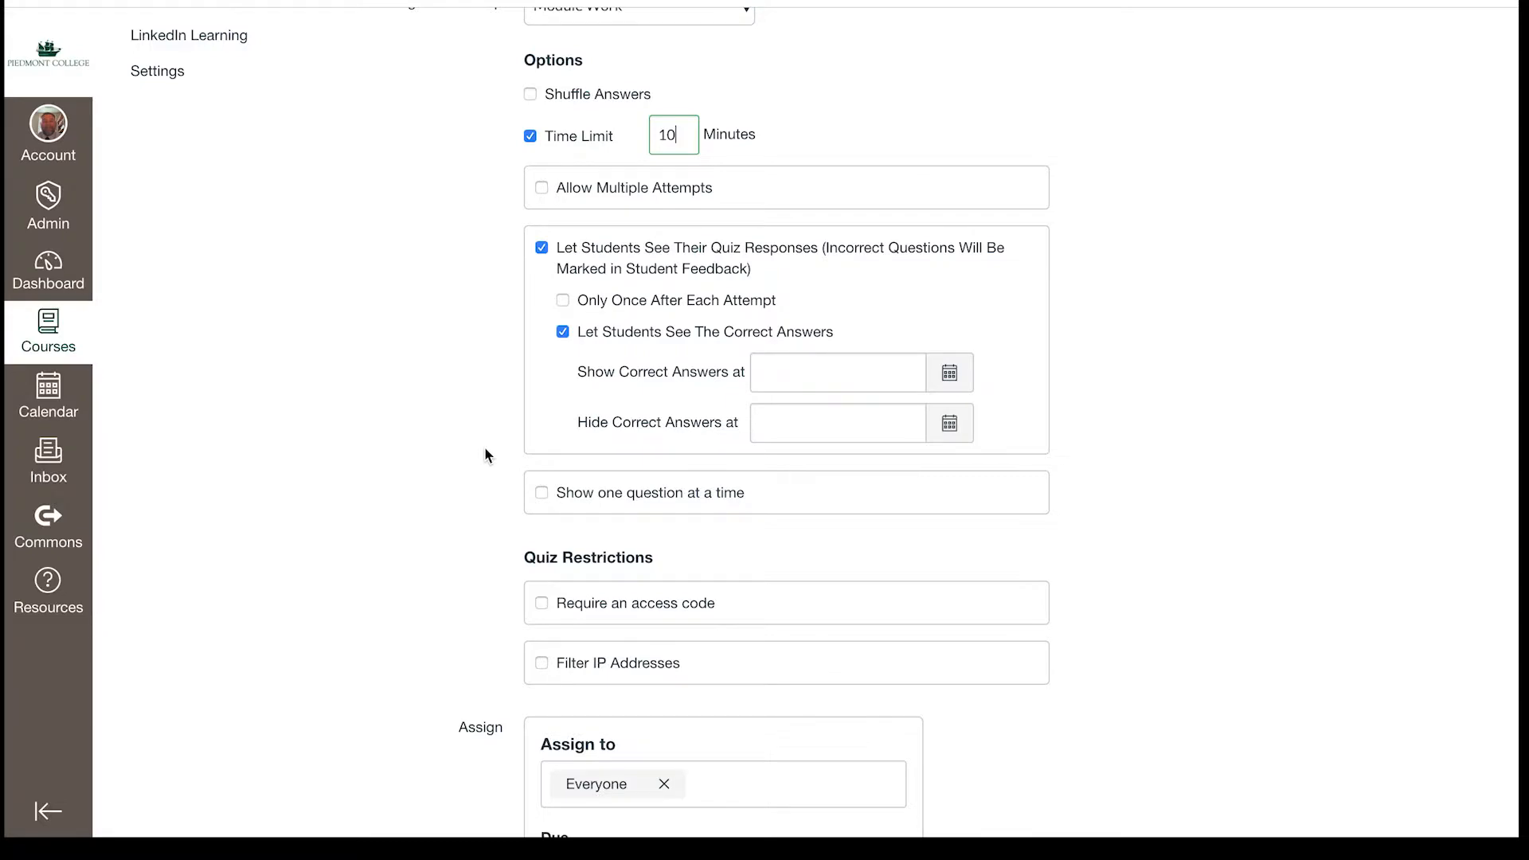
Add a first question to the quiz as Multiple Choice, worth 25 points.
scroll(481, 422, up, 10)
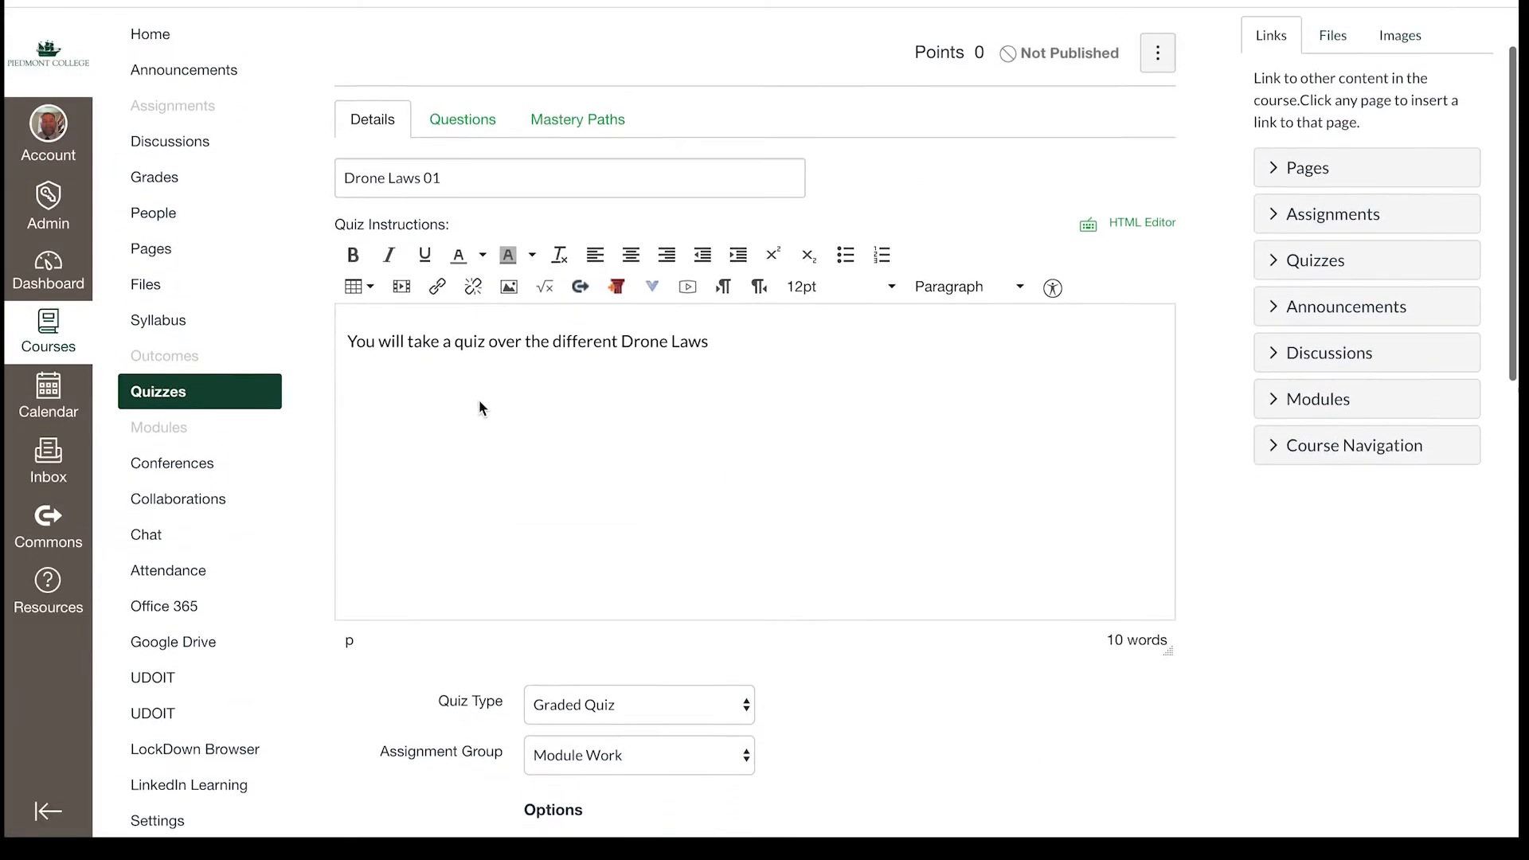
click(450, 159)
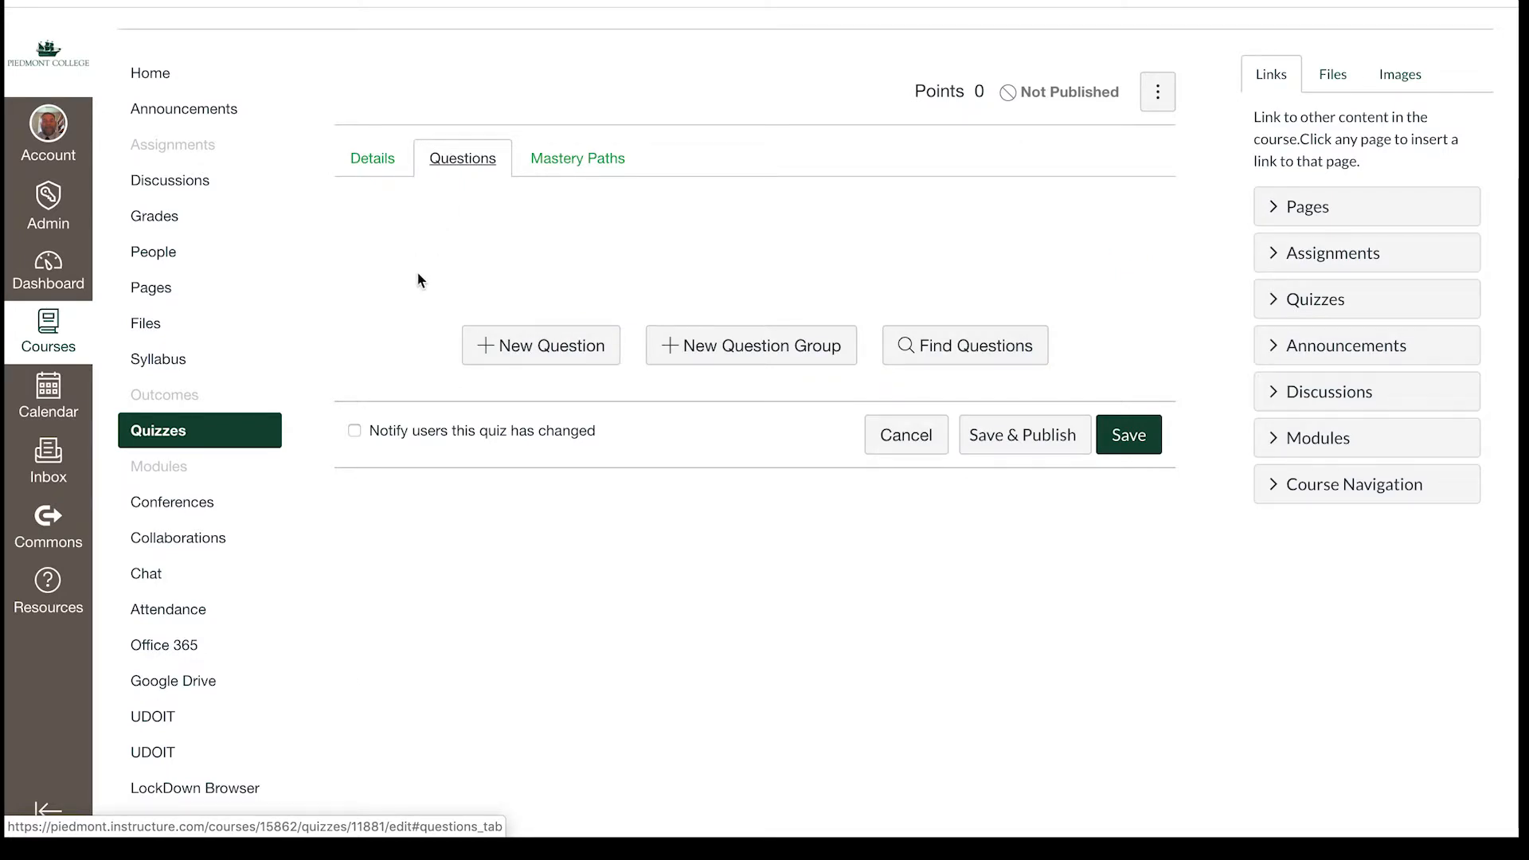
click(515, 349)
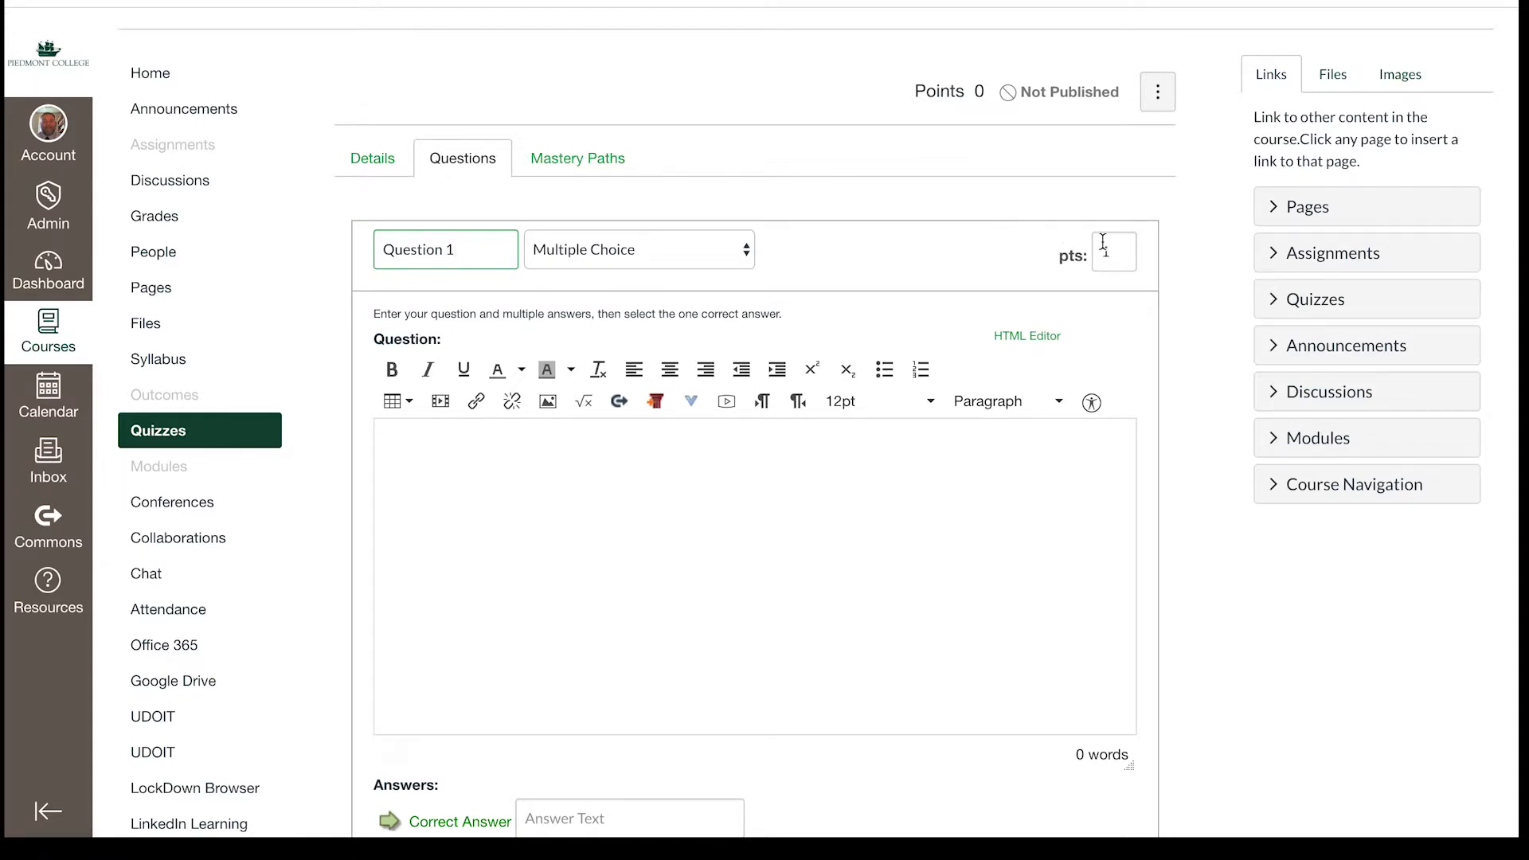
click(749, 254)
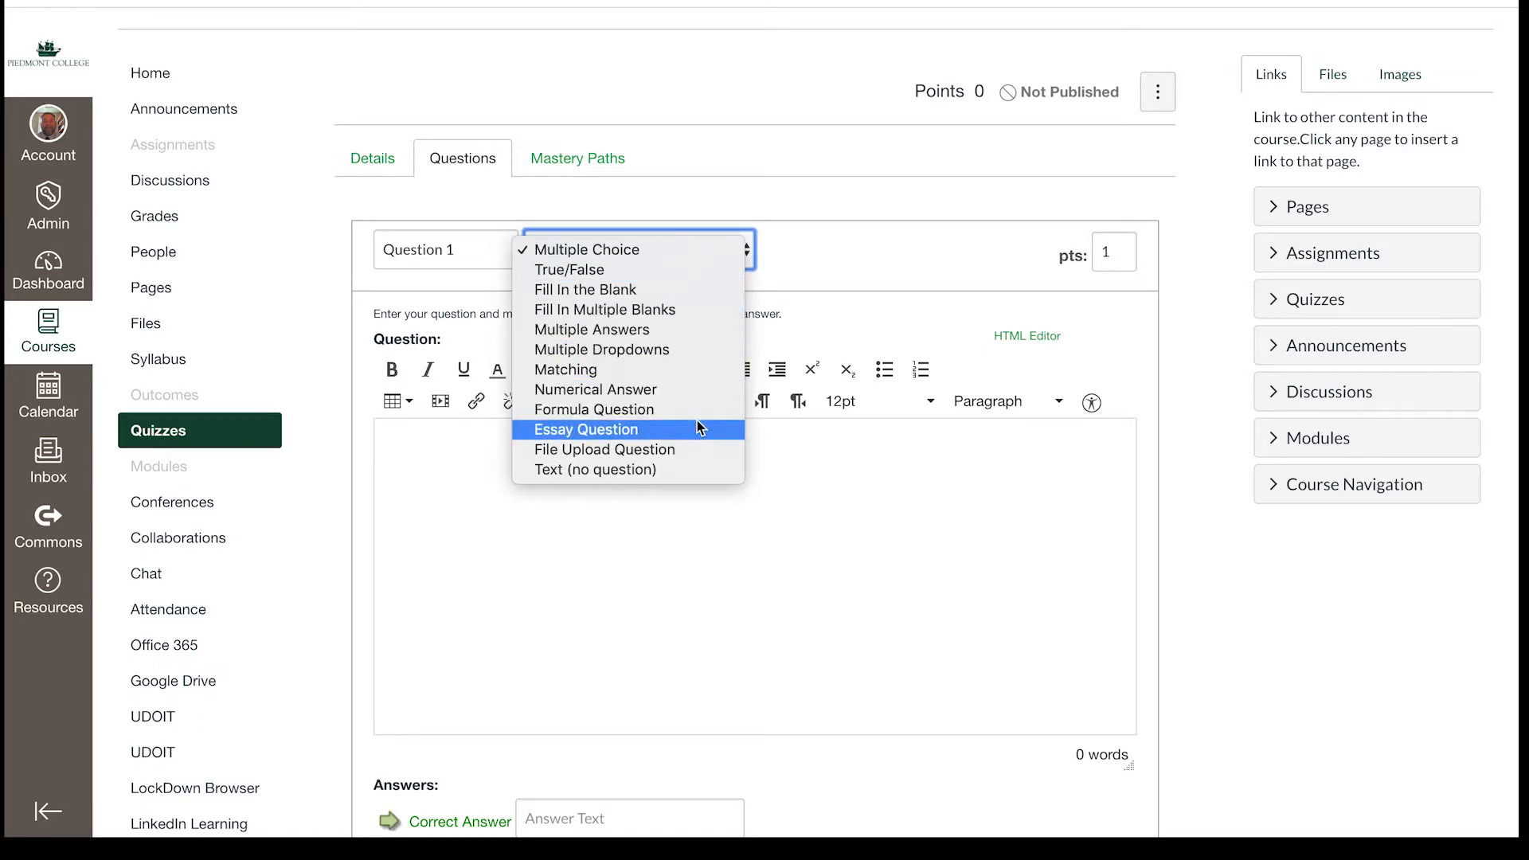
click(685, 255)
click(1114, 252)
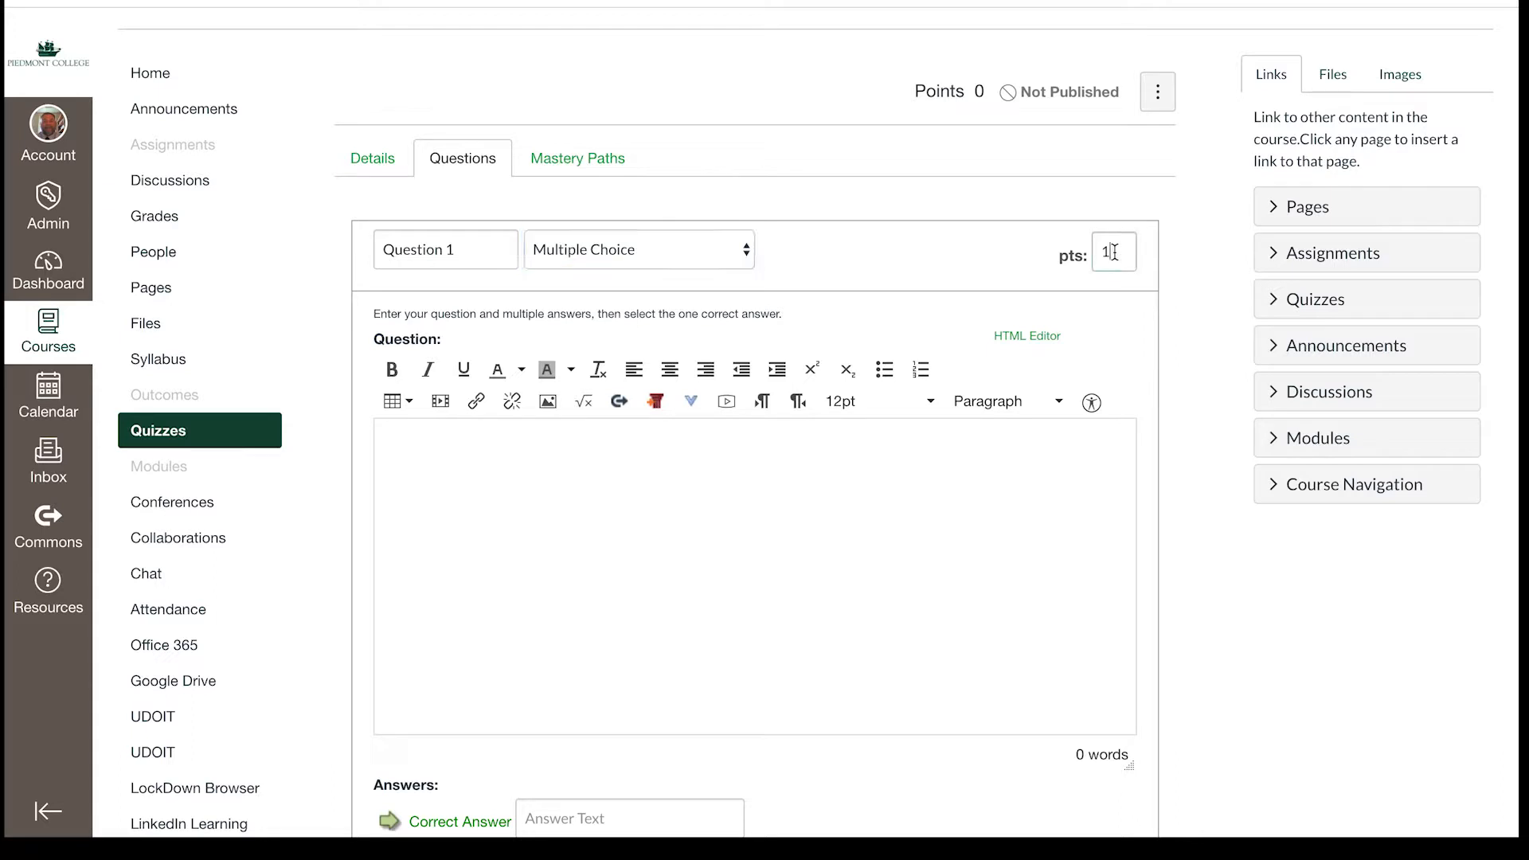
key(BackSpace)
text(25)
Write the text of Question 1 as "What license do you need to be able to fly a drone commercially?".
click(433, 460)
text(What licent)
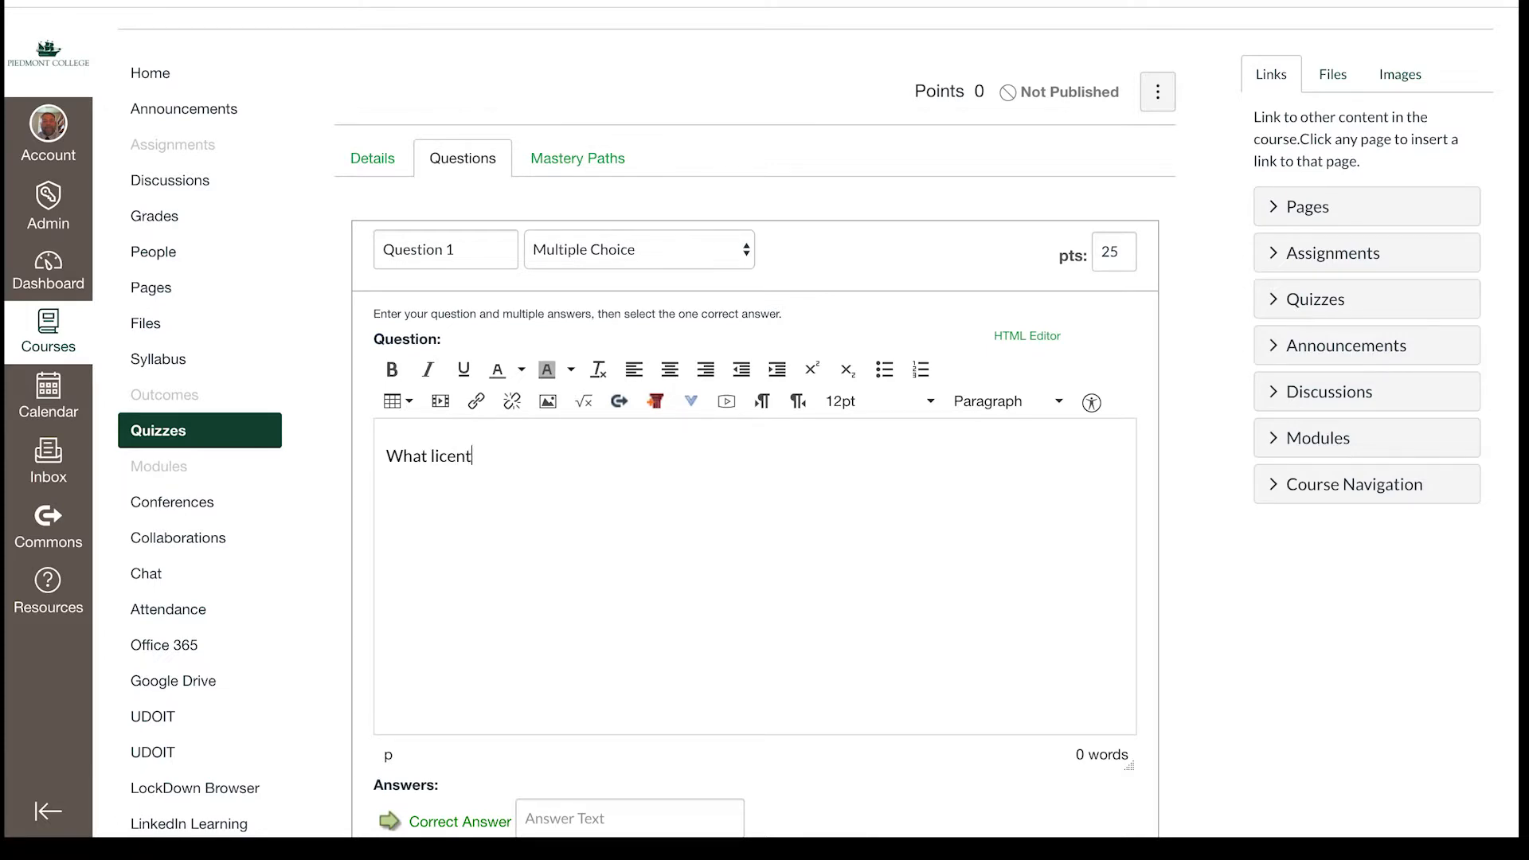
text(se)
key(BackSpace)
key(BackSpace)
key(BackSpace)
text(se do you need to be able to fly a drne)
key(BackSpace)
key(BackSpace)
text(one com)
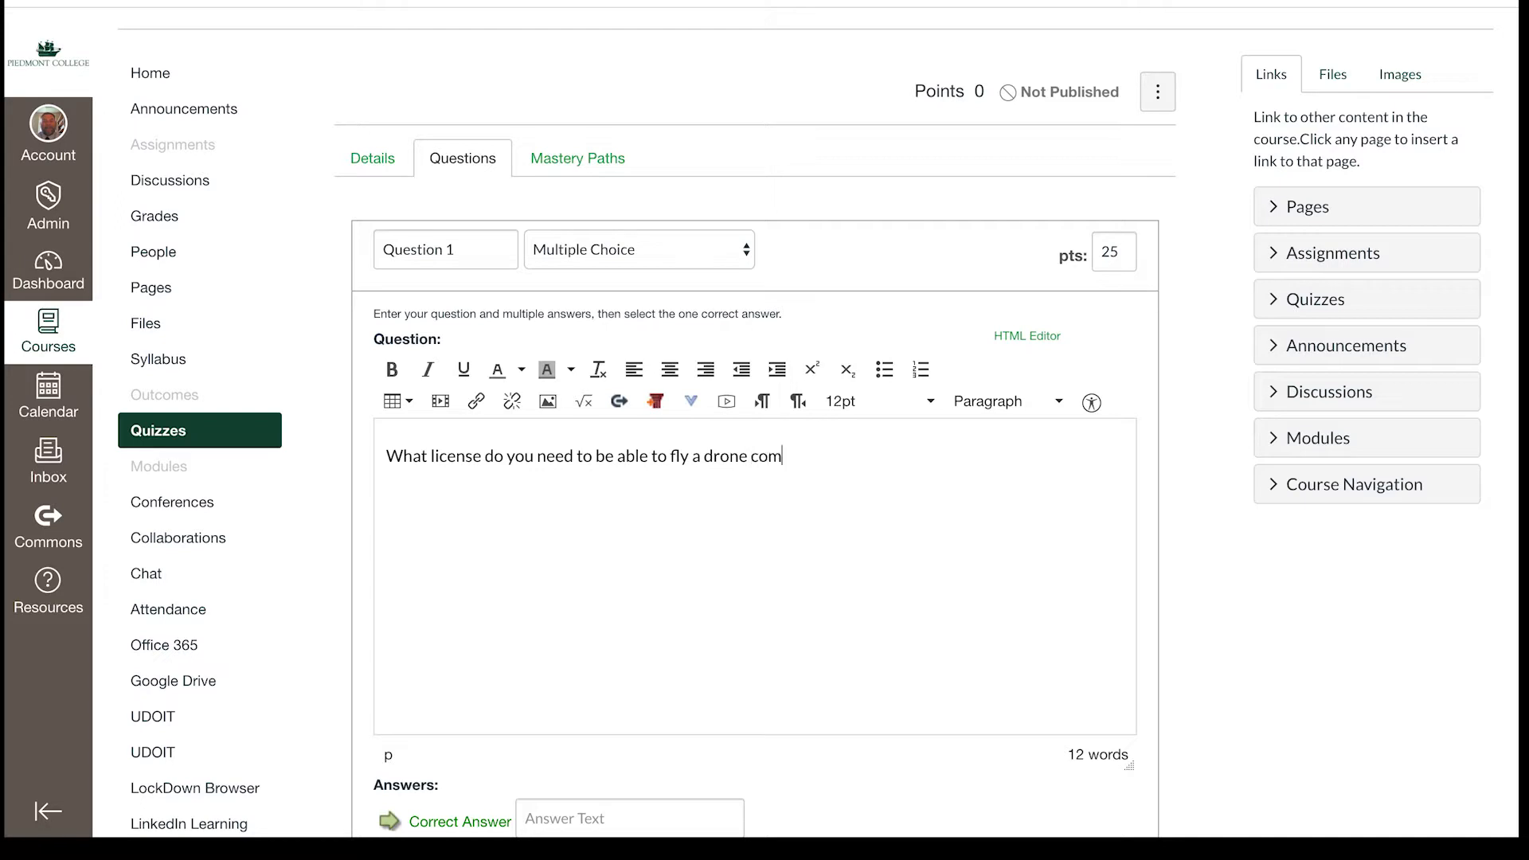
text(mercially?)
Mark FAA 107 as the correct answer to the drone license question.
scroll(755, 478, down, 4)
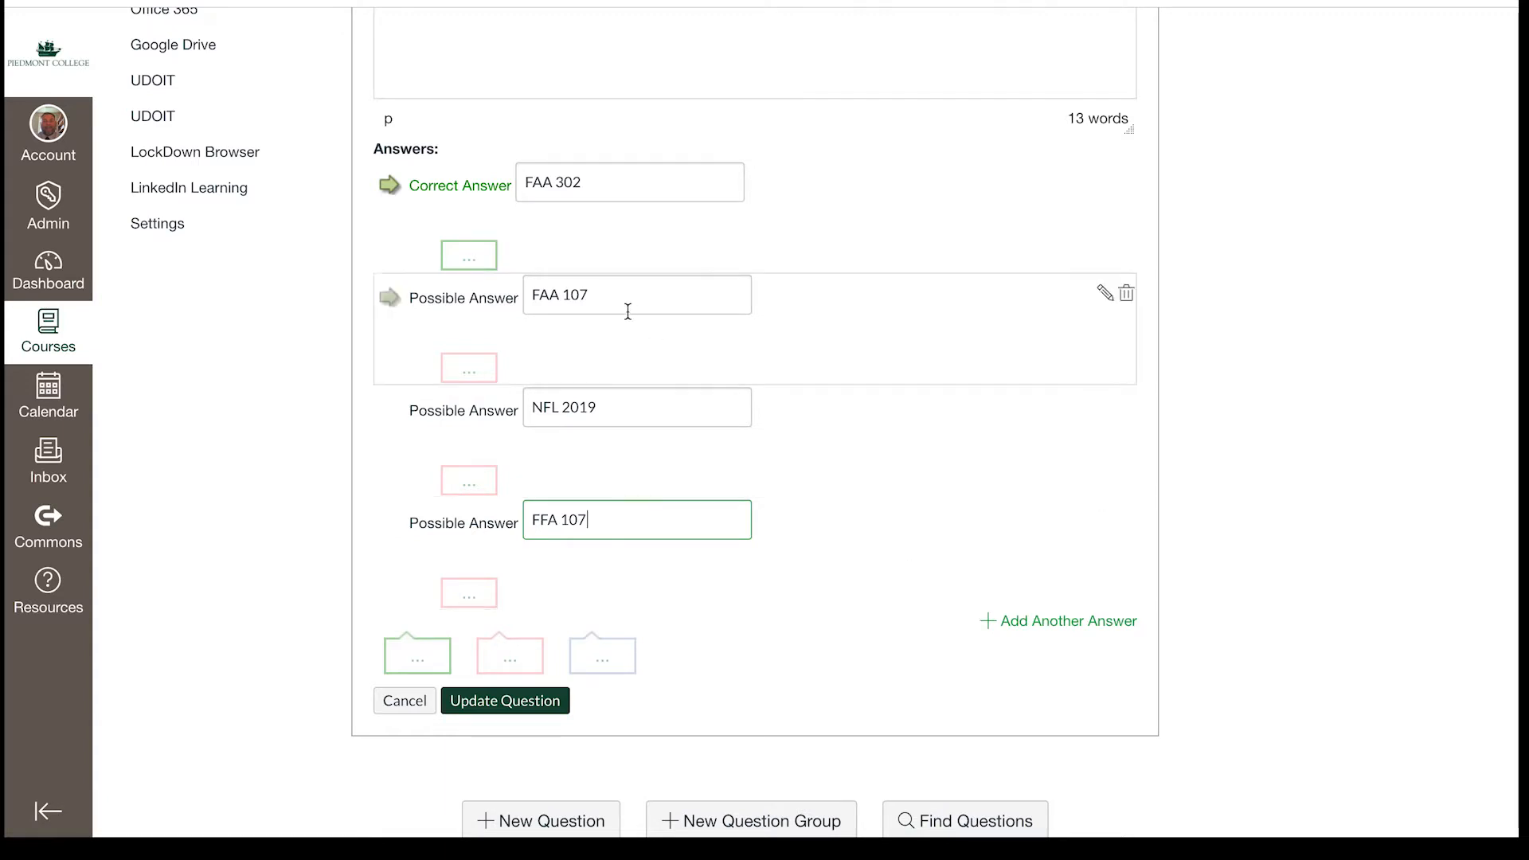
click(389, 298)
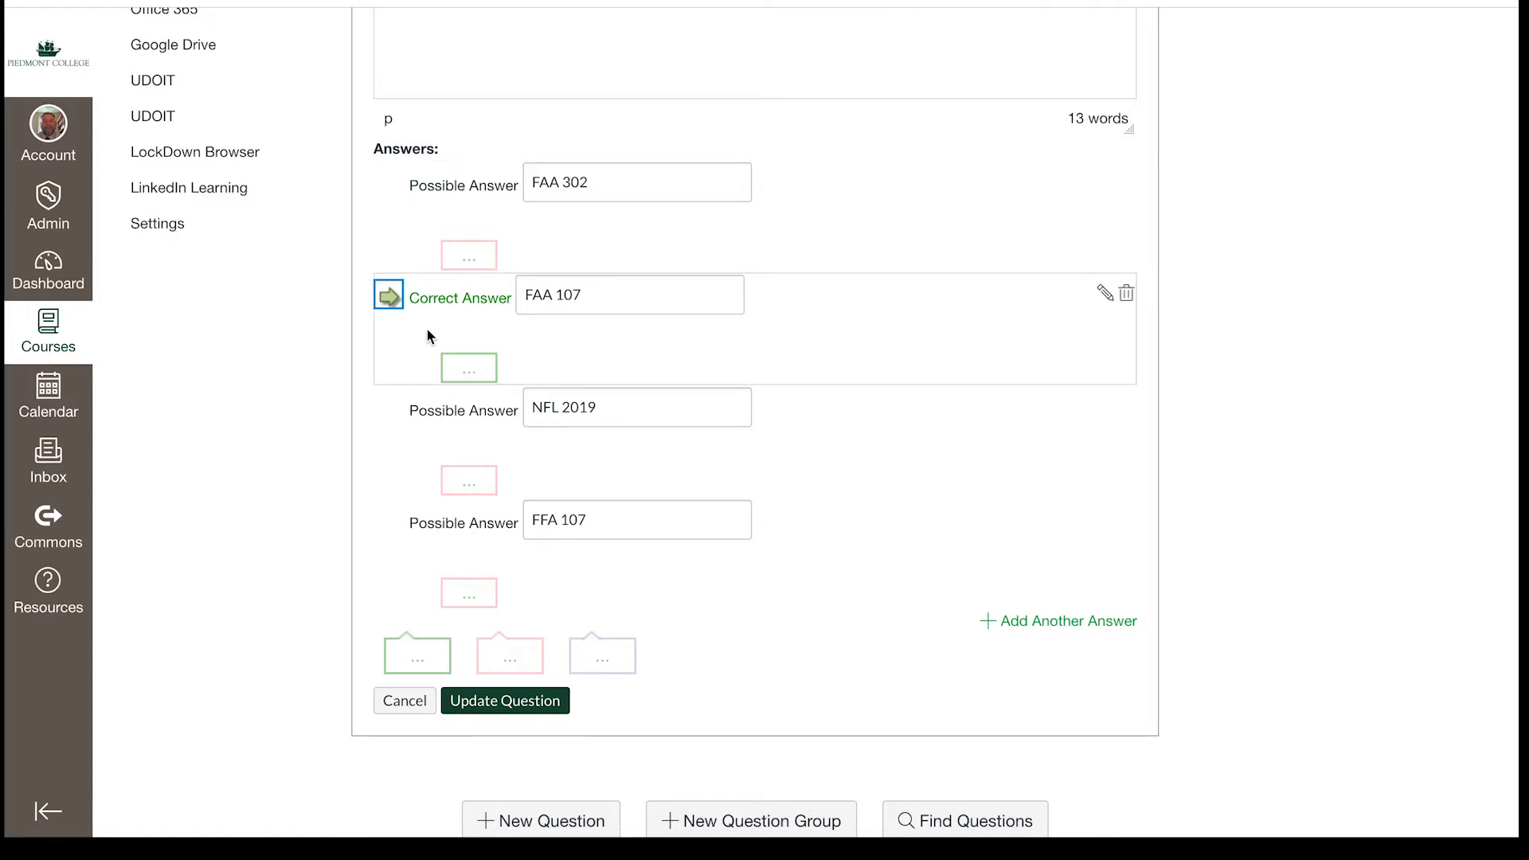
scroll(813, 591, down, 1)
scroll(812, 597, down, 2)
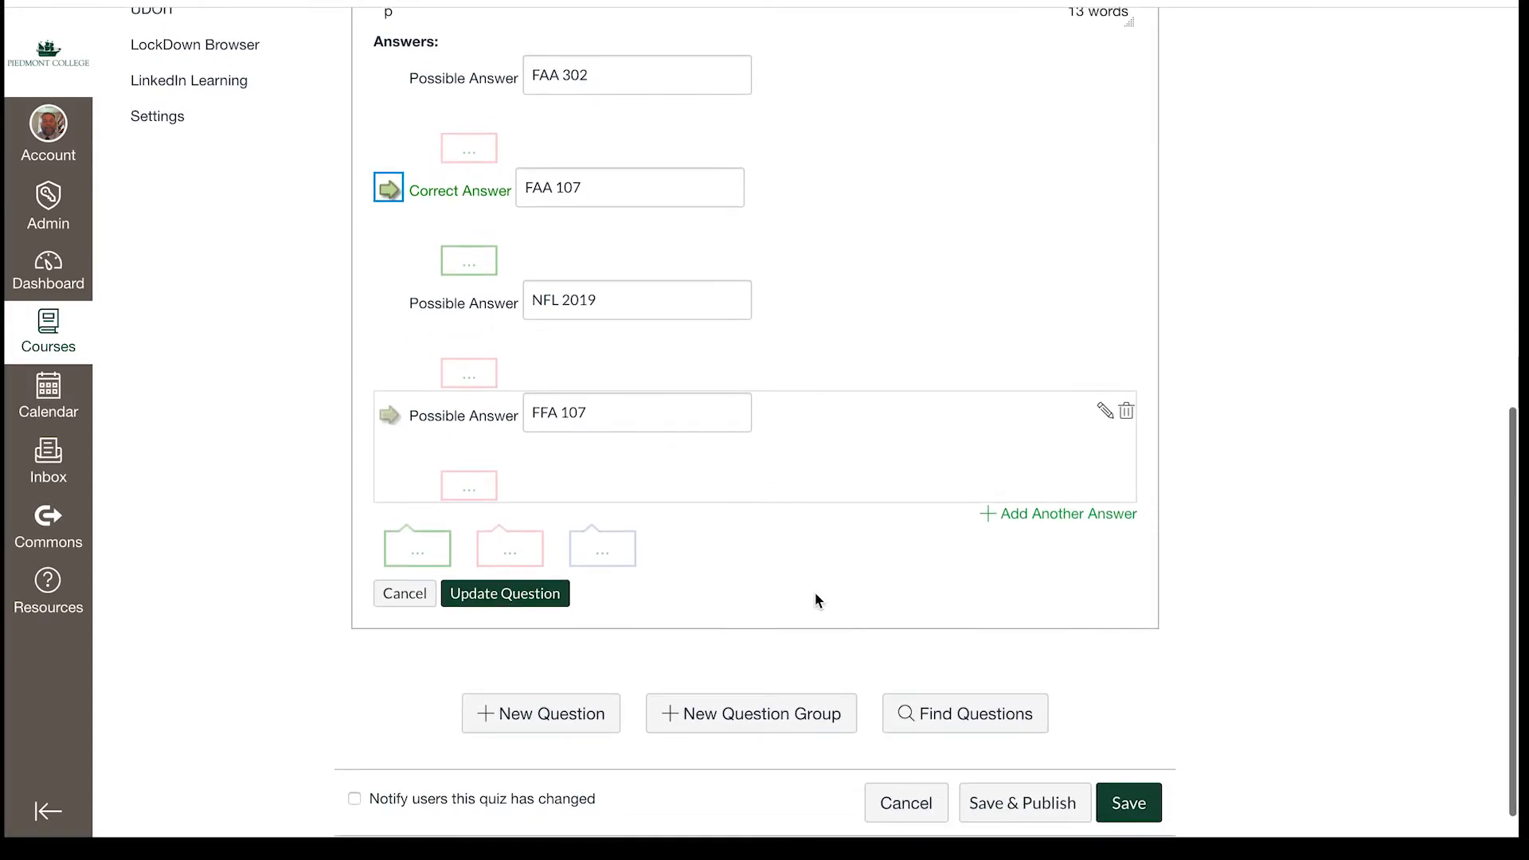
Add another question named Question 2 as True/False, worth 25 points.
click(554, 716)
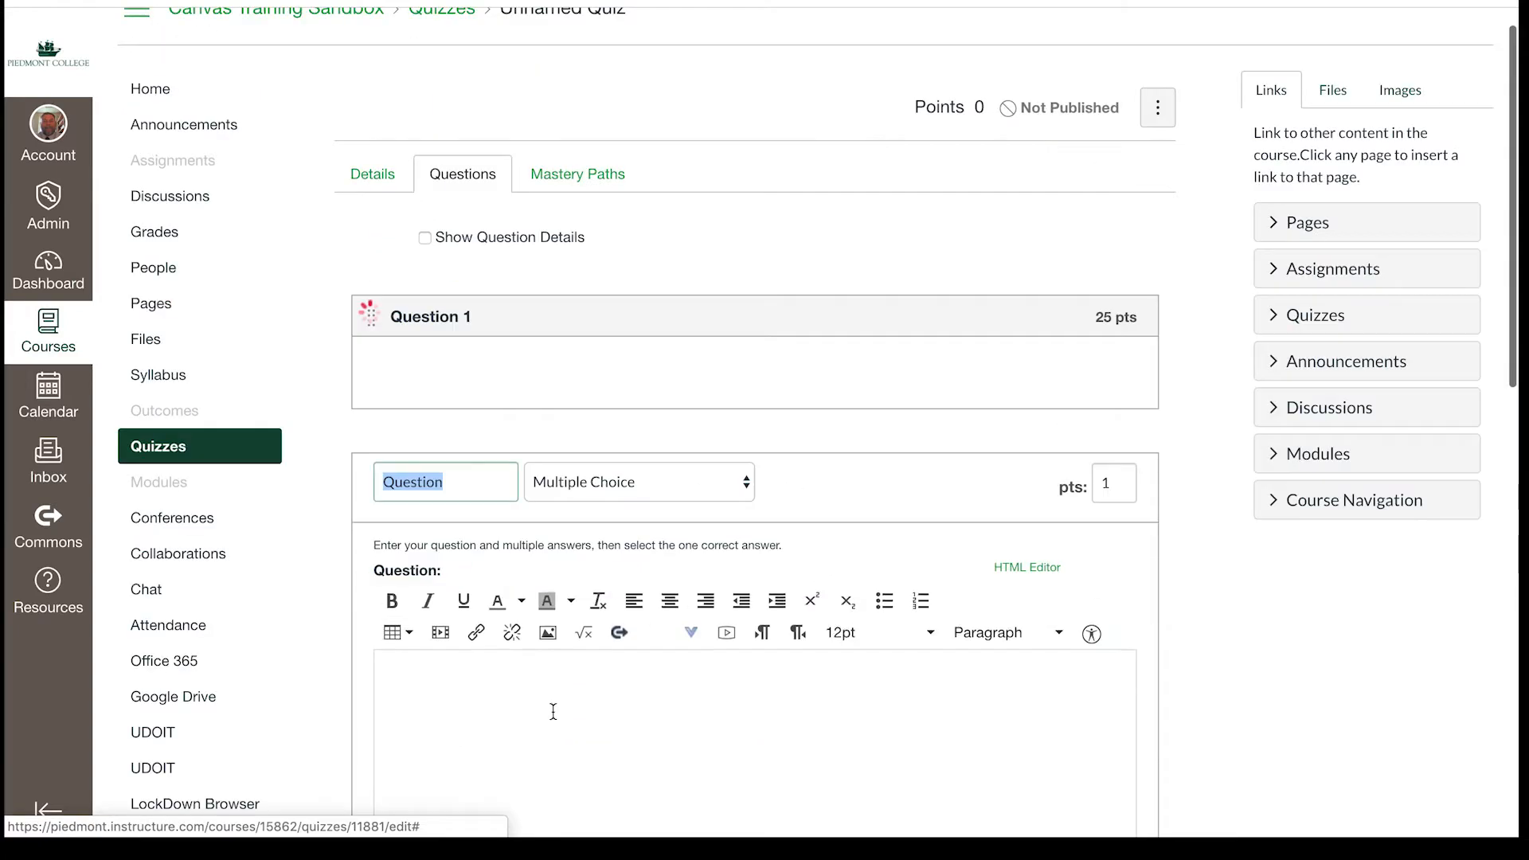
click(478, 495)
text(2)
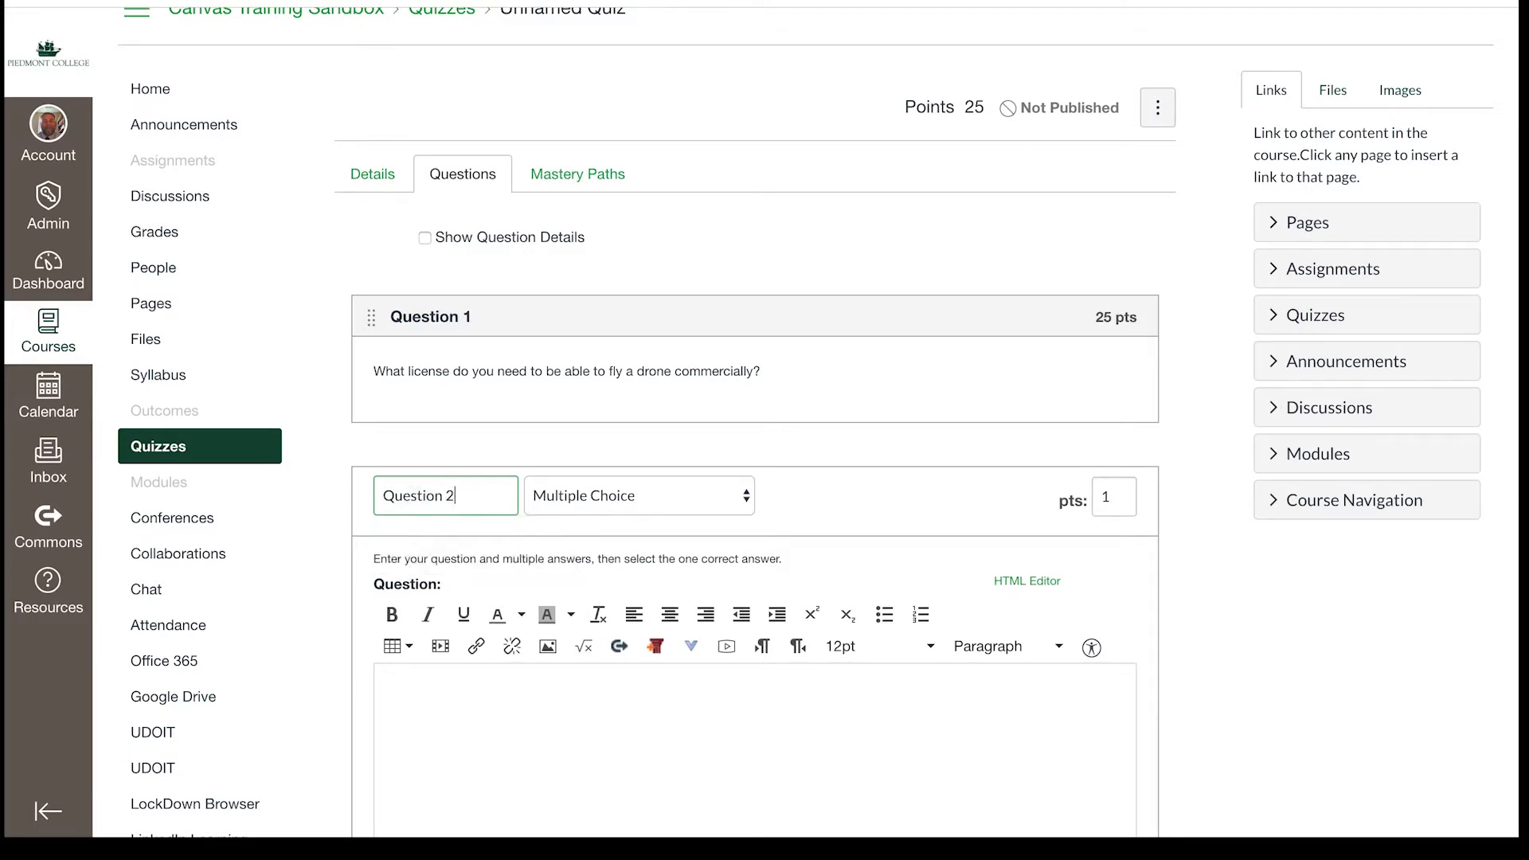
click(739, 497)
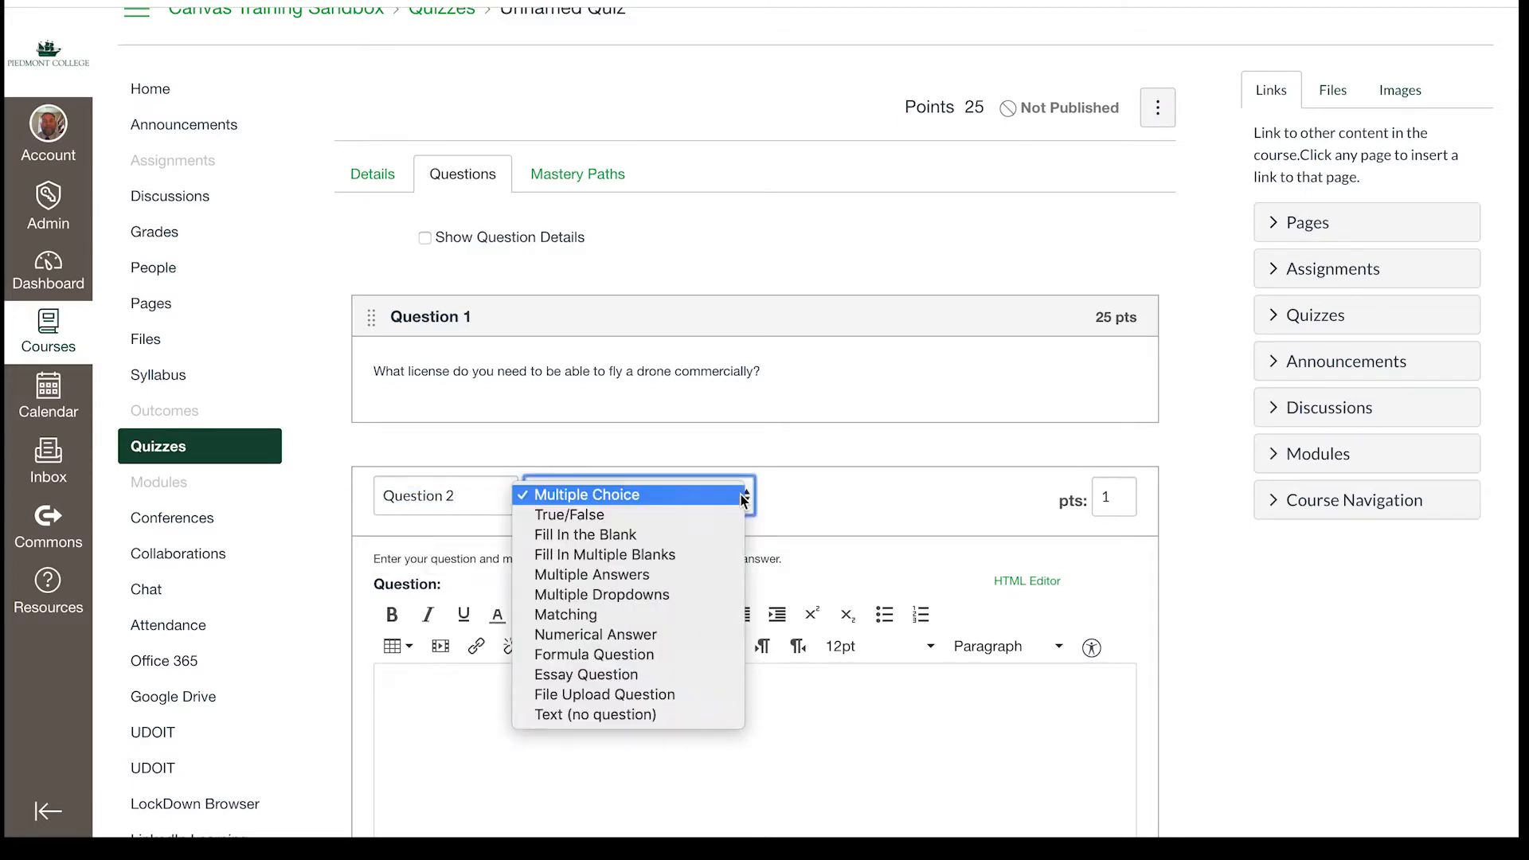
click(718, 515)
scroll(911, 459, down, 10)
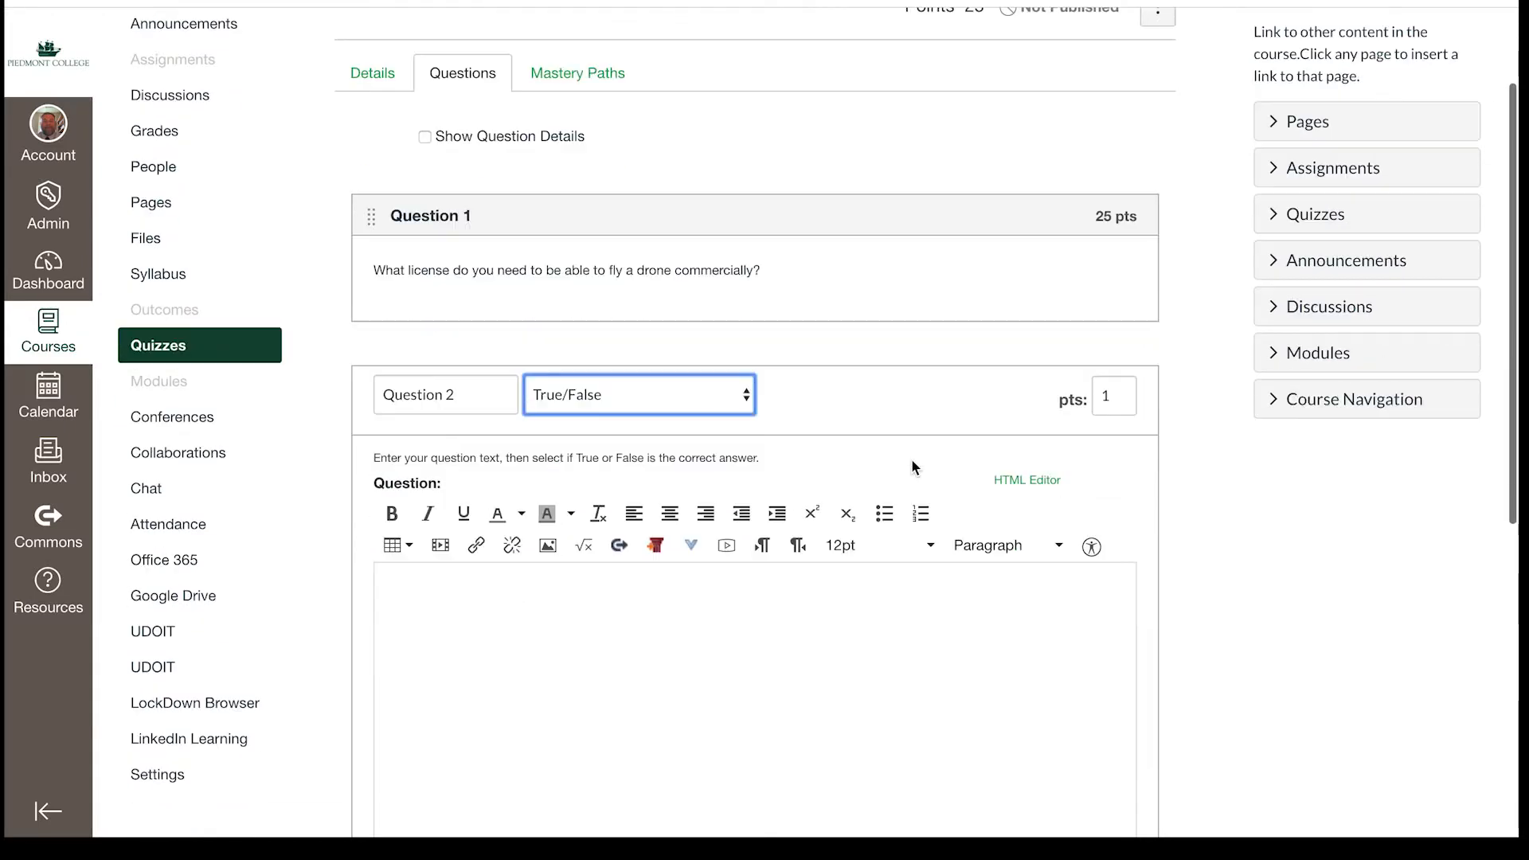
scroll(912, 462, up, 8)
scroll(927, 463, down, 2)
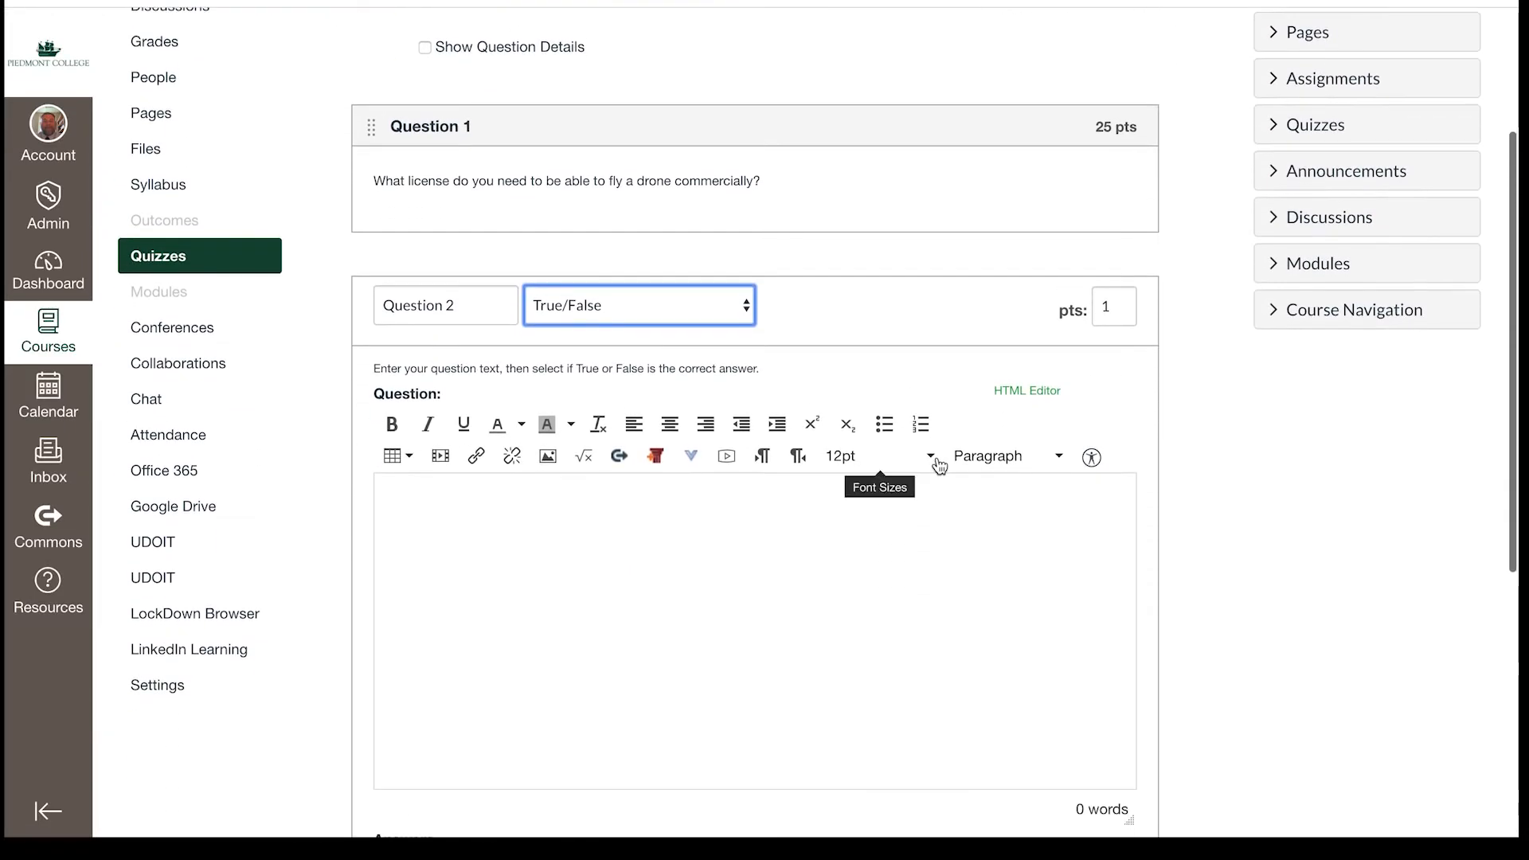
double_click(1113, 305)
text(25)
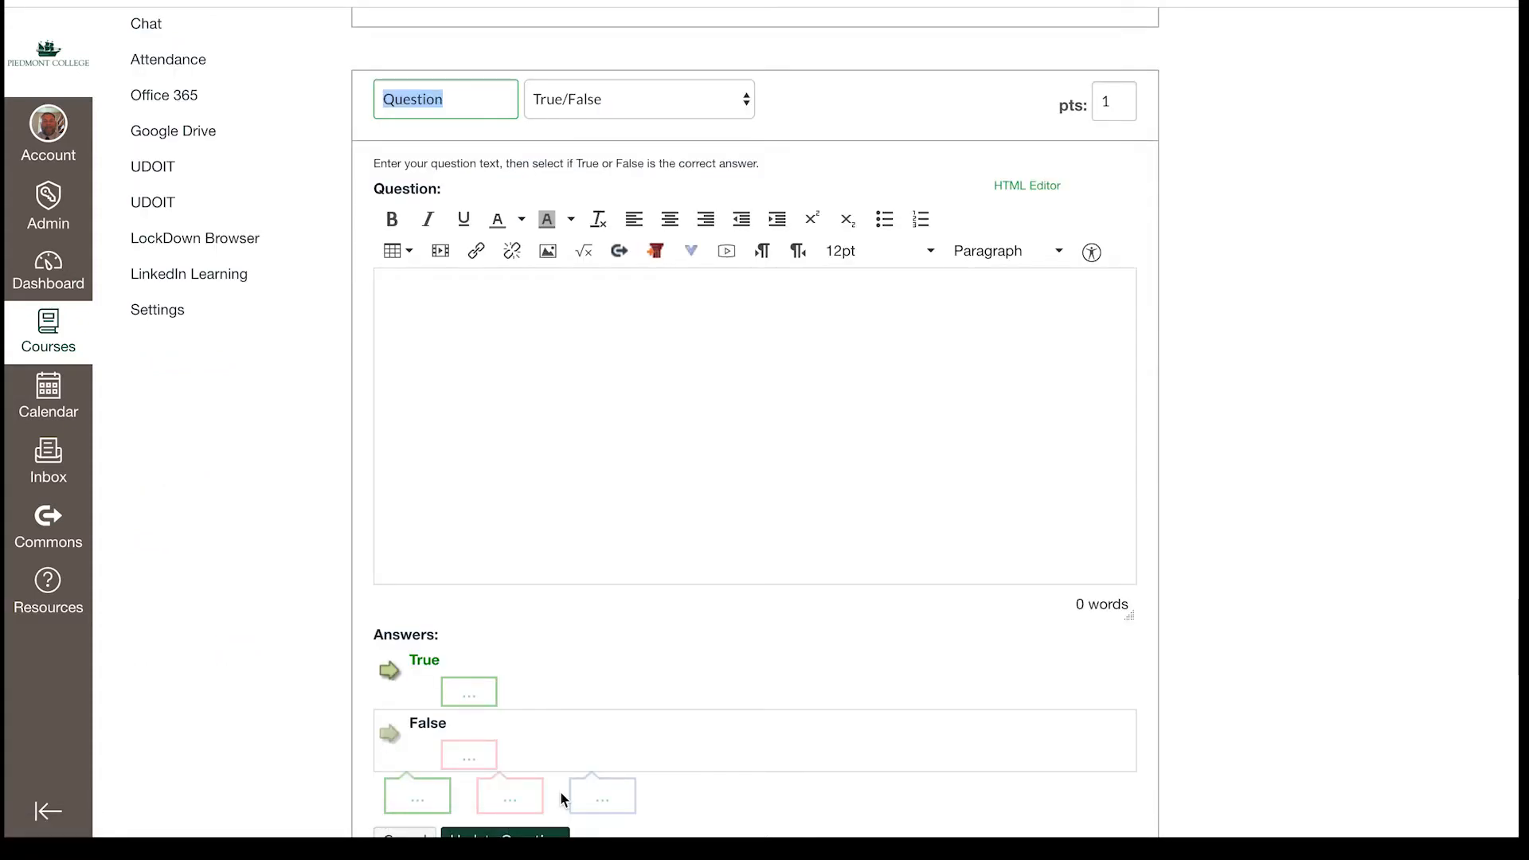
Save and publish the Drone Laws 01 quiz.
scroll(1055, 621, down, 2)
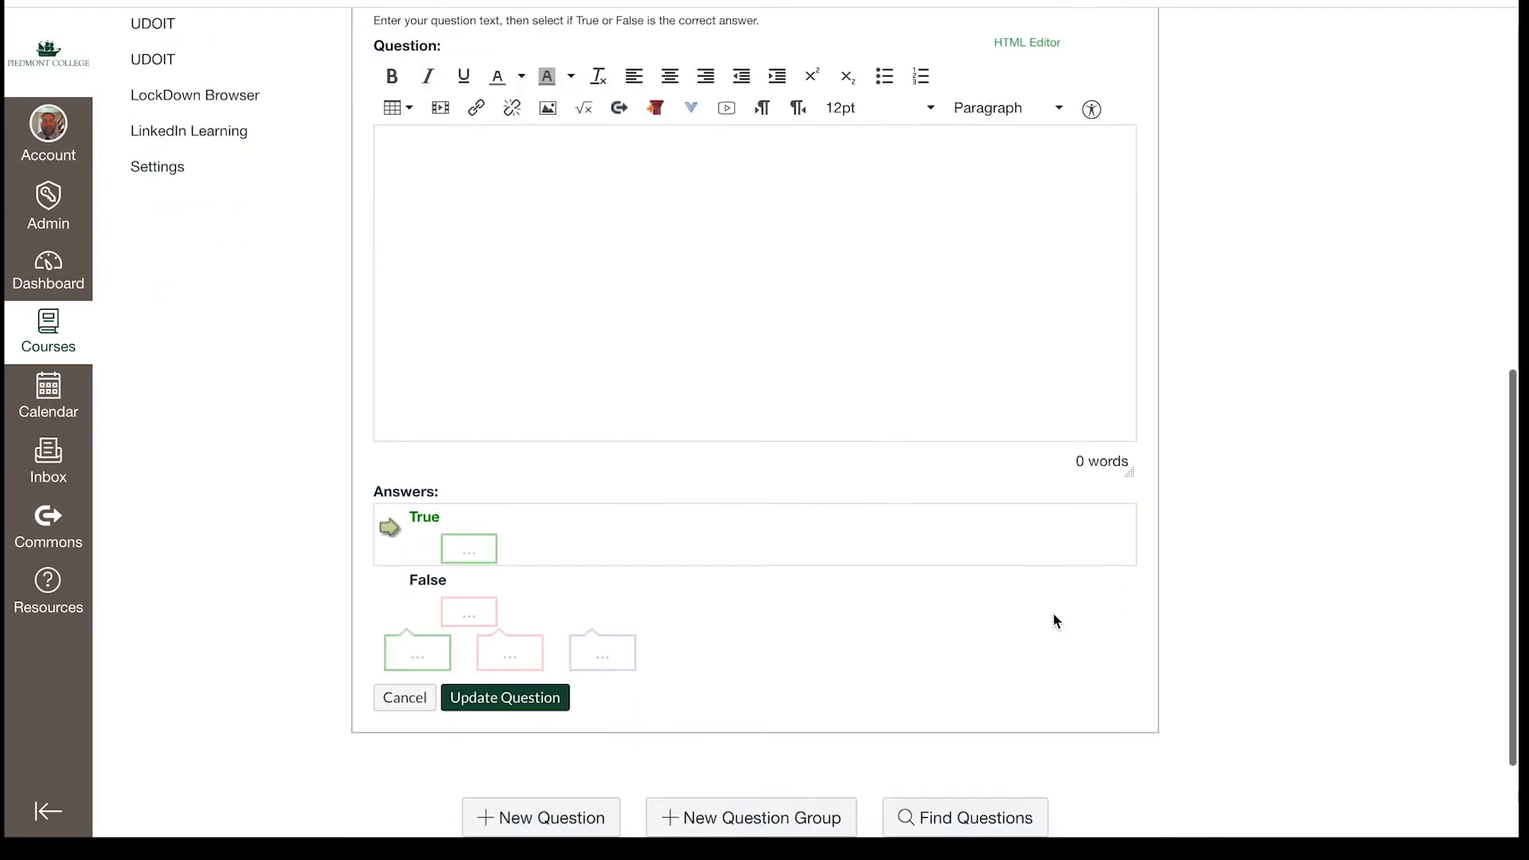
scroll(1054, 620, down, 2)
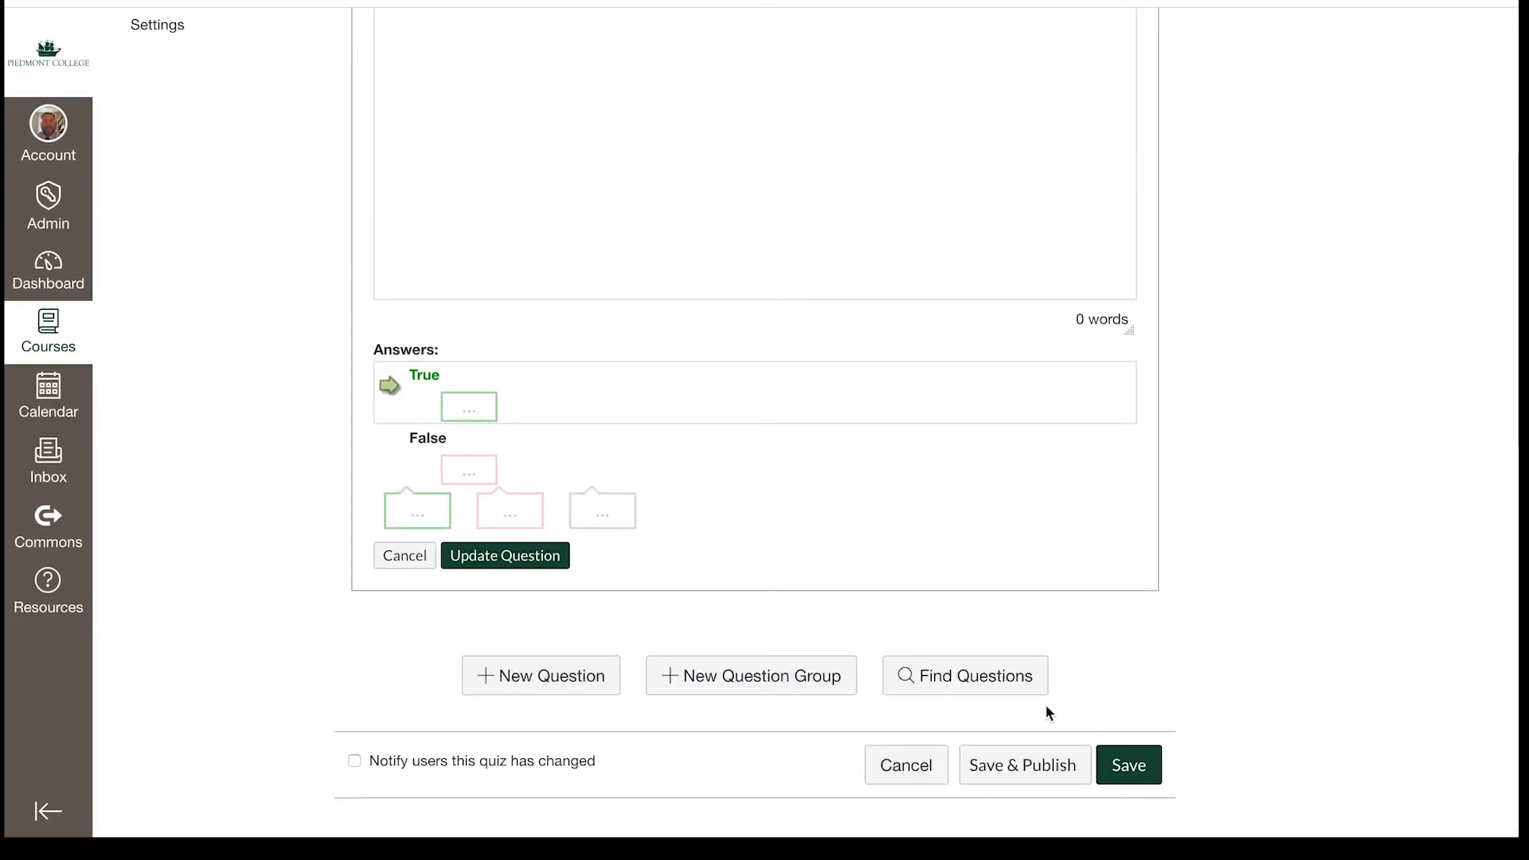
click(1027, 764)
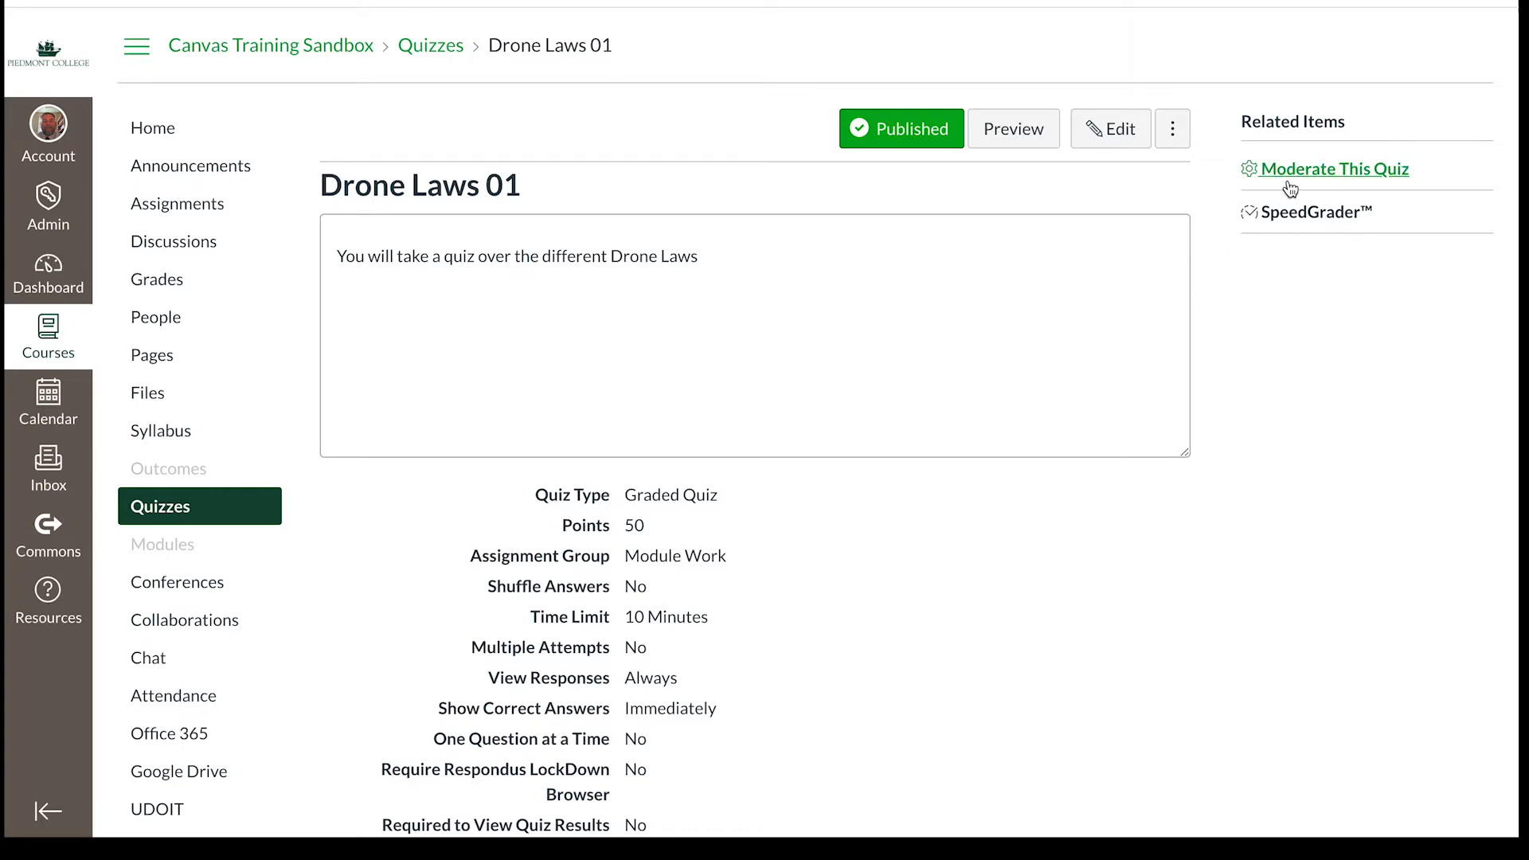
Moderate the quiz to give the first listed student 20 extra minutes on every attempt, and save the extension.
click(1291, 175)
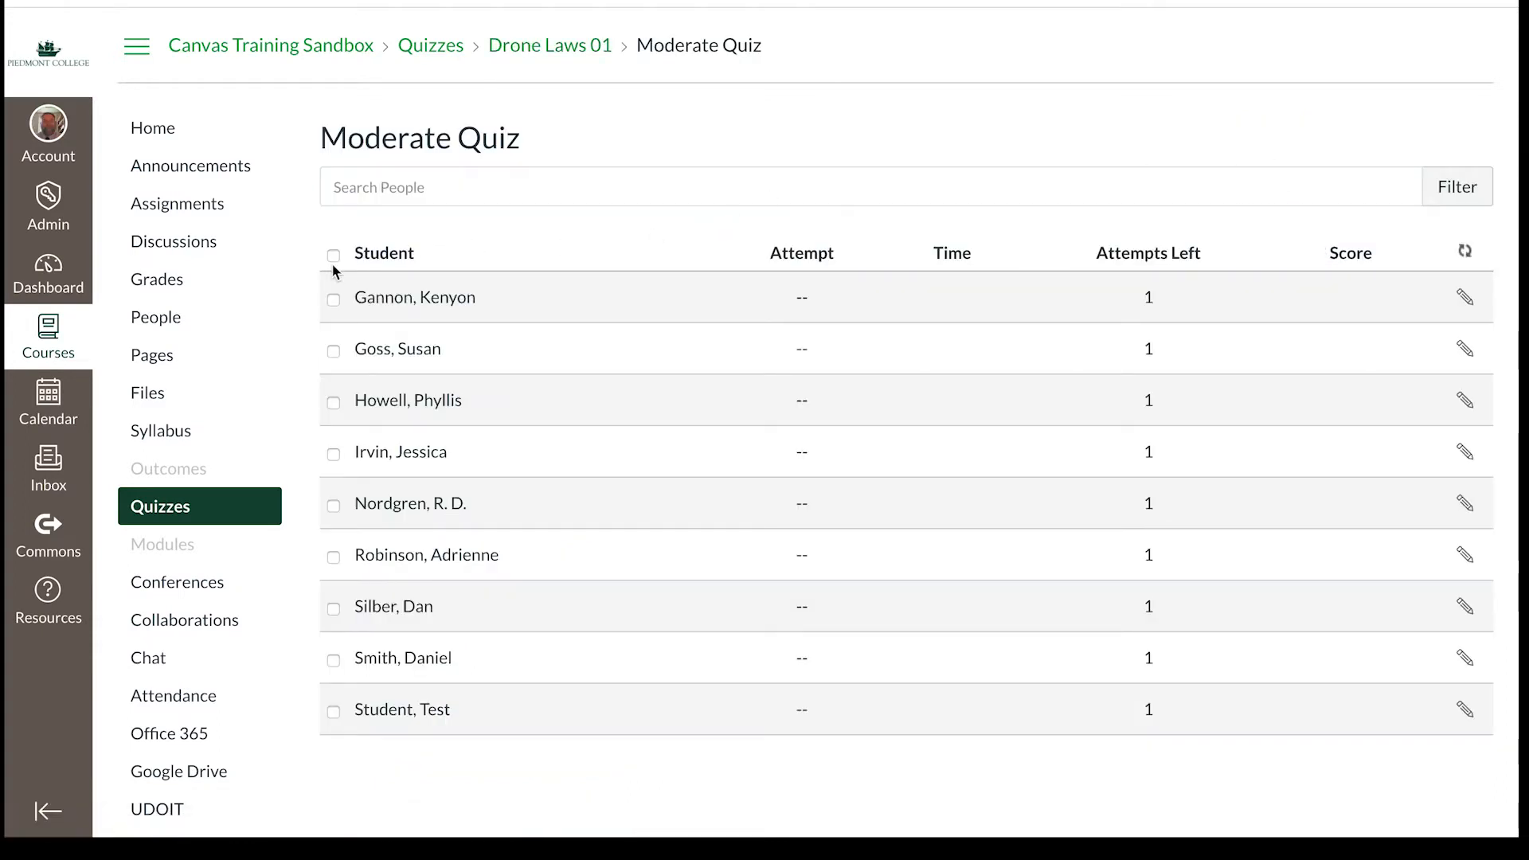
click(333, 301)
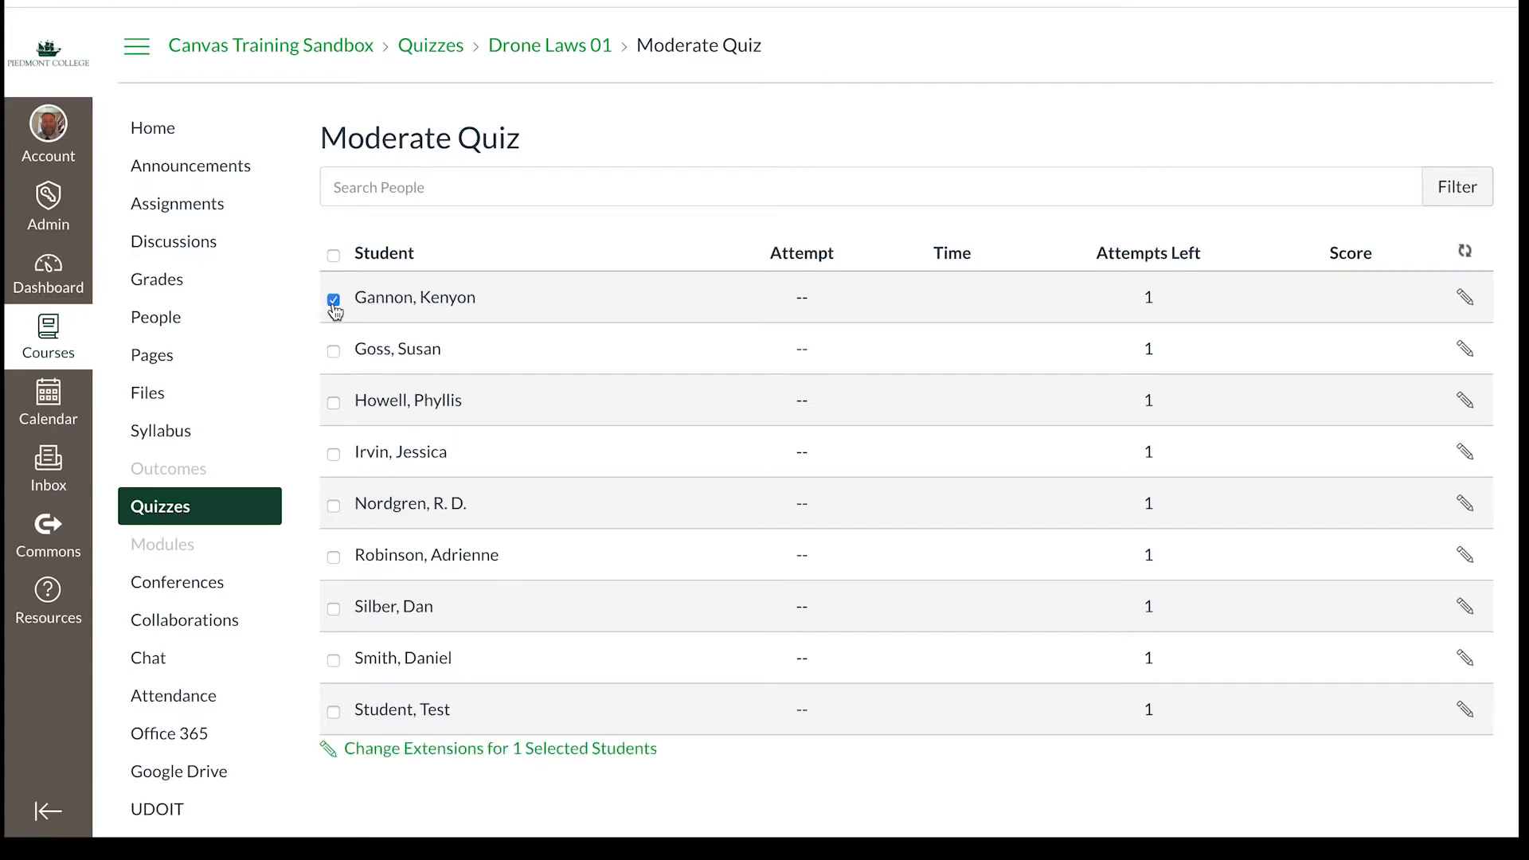
click(1464, 301)
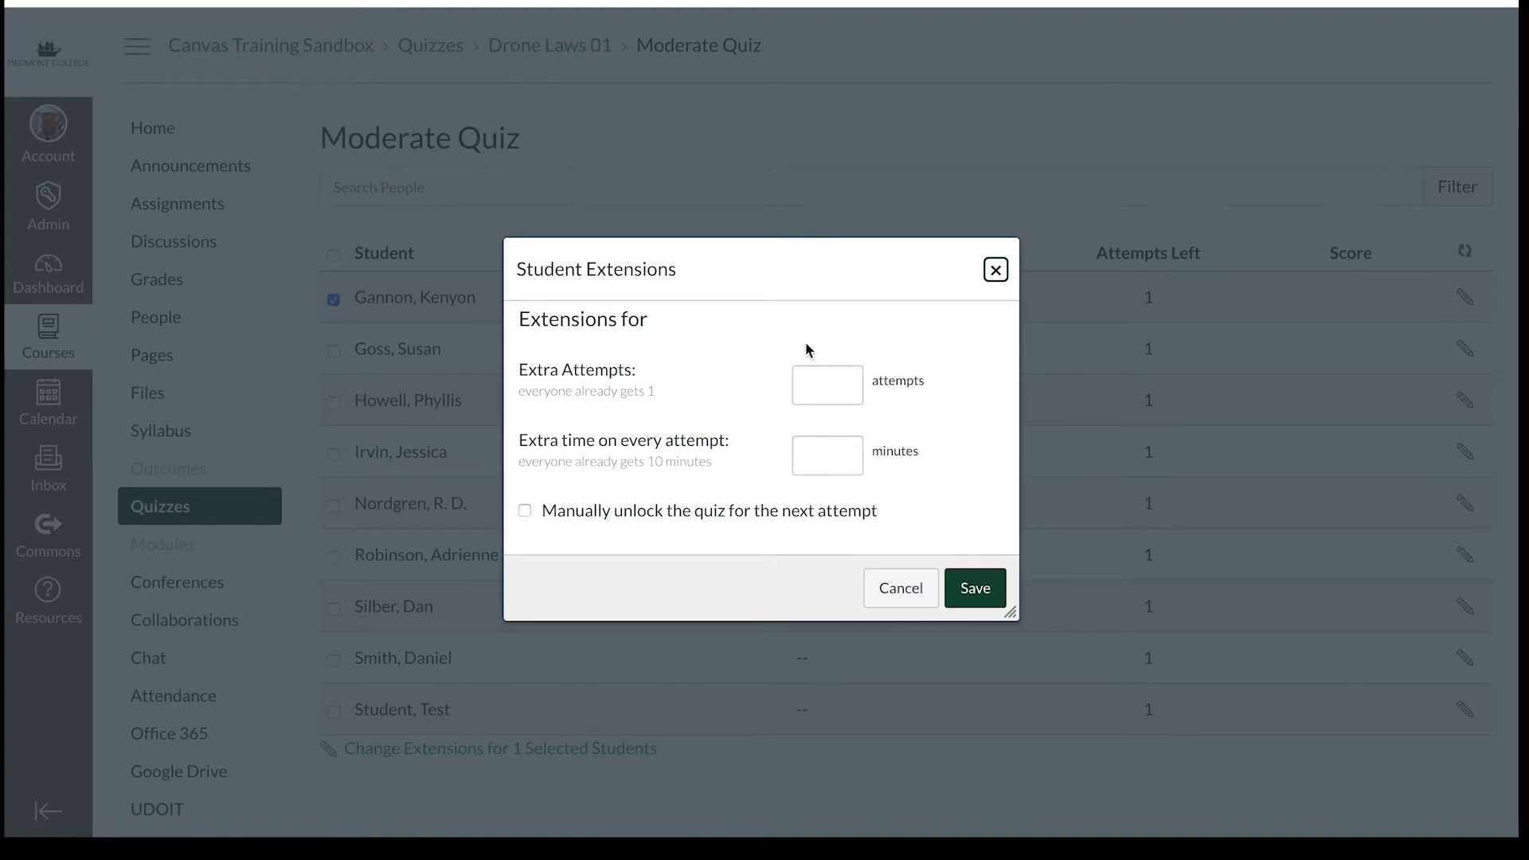
click(834, 455)
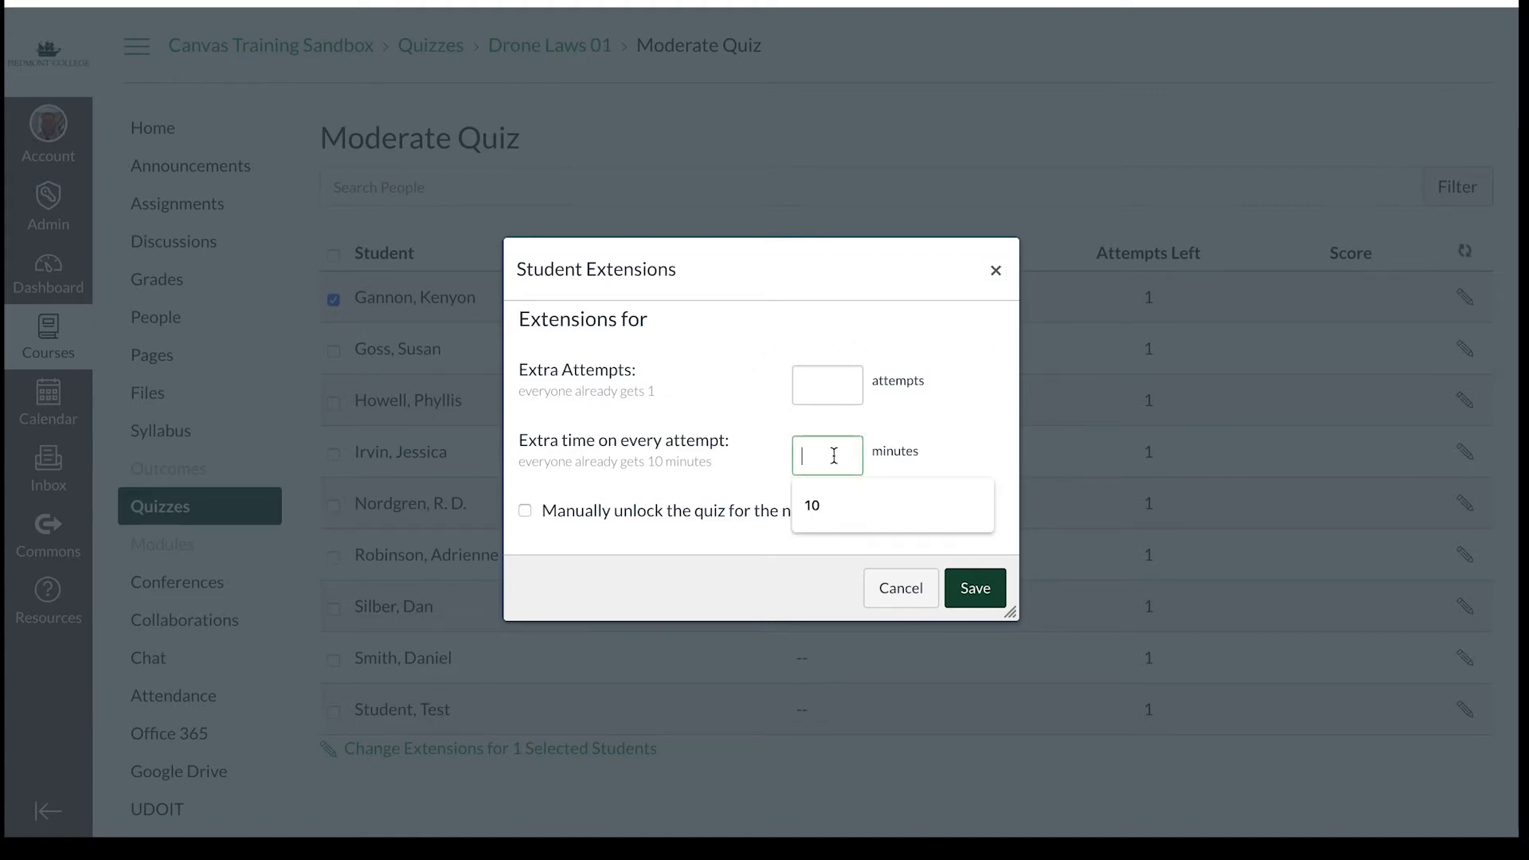
text(20)
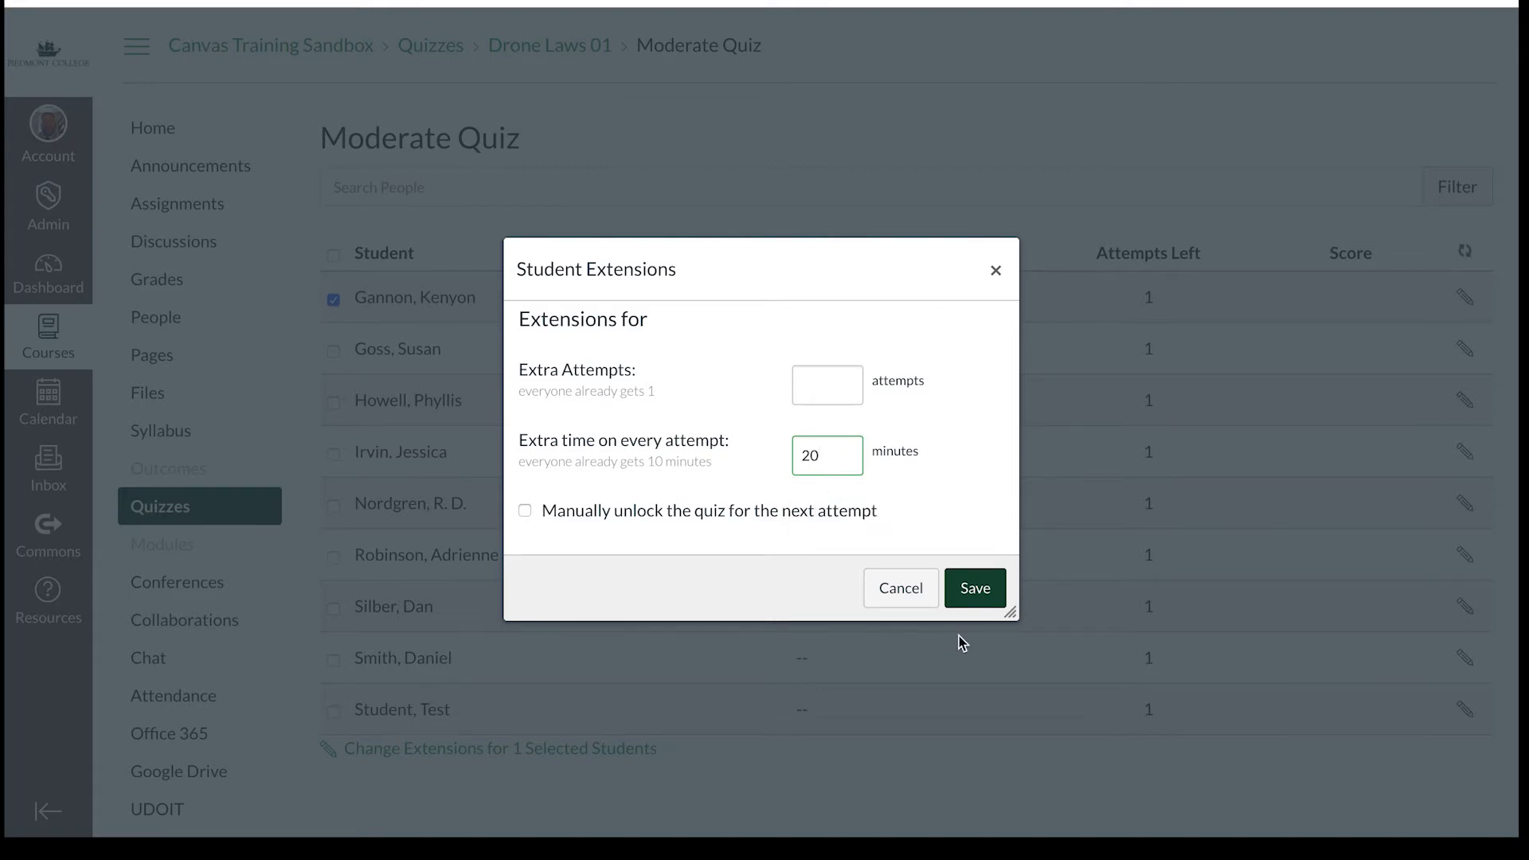
click(979, 594)
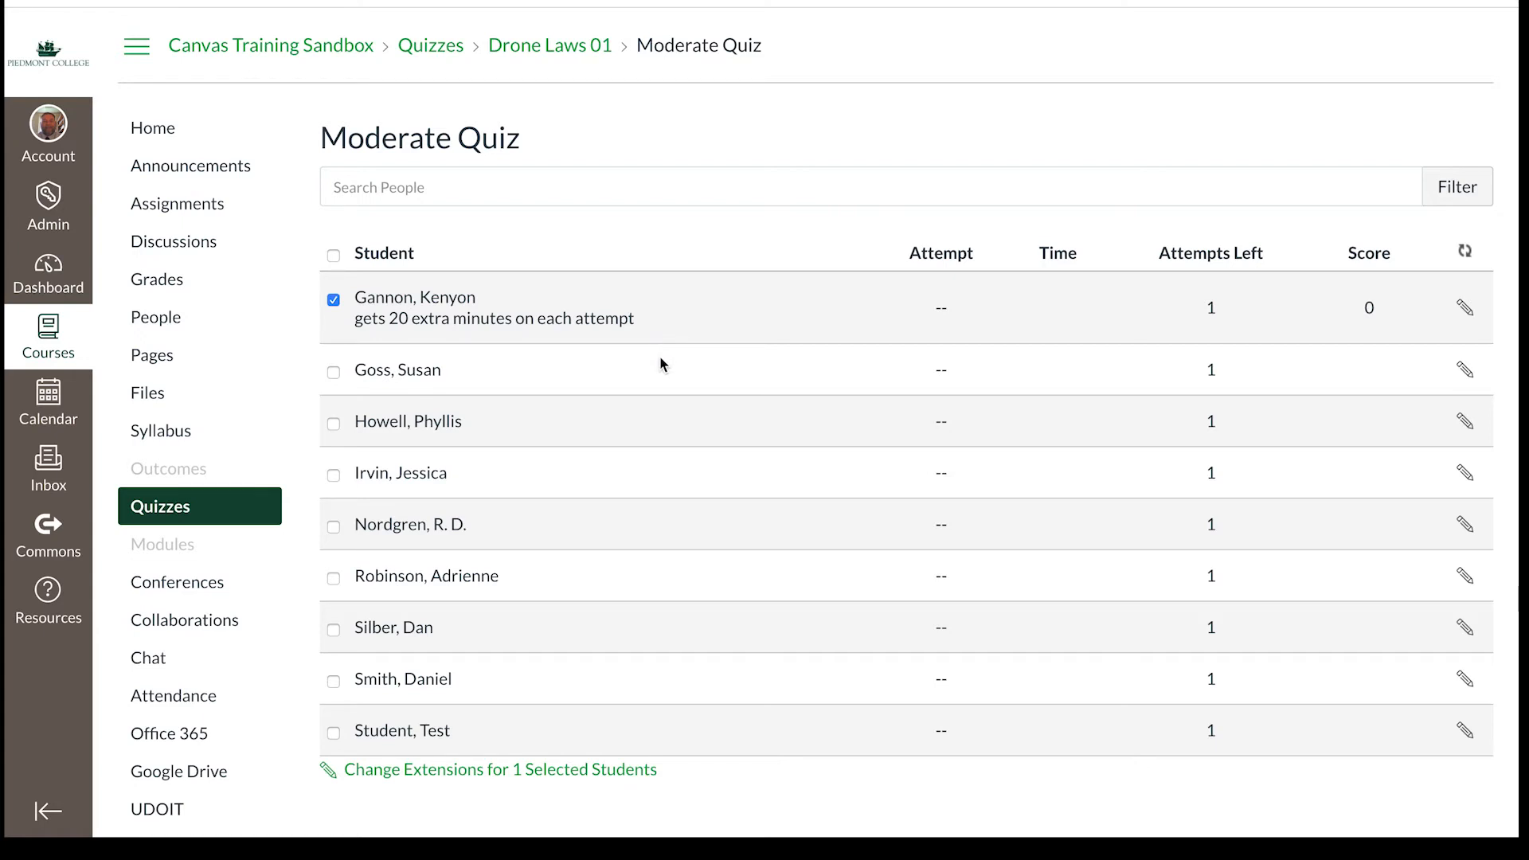
Return from quiz moderation to the course's Quizzes page.
scroll(749, 398, down, 3)
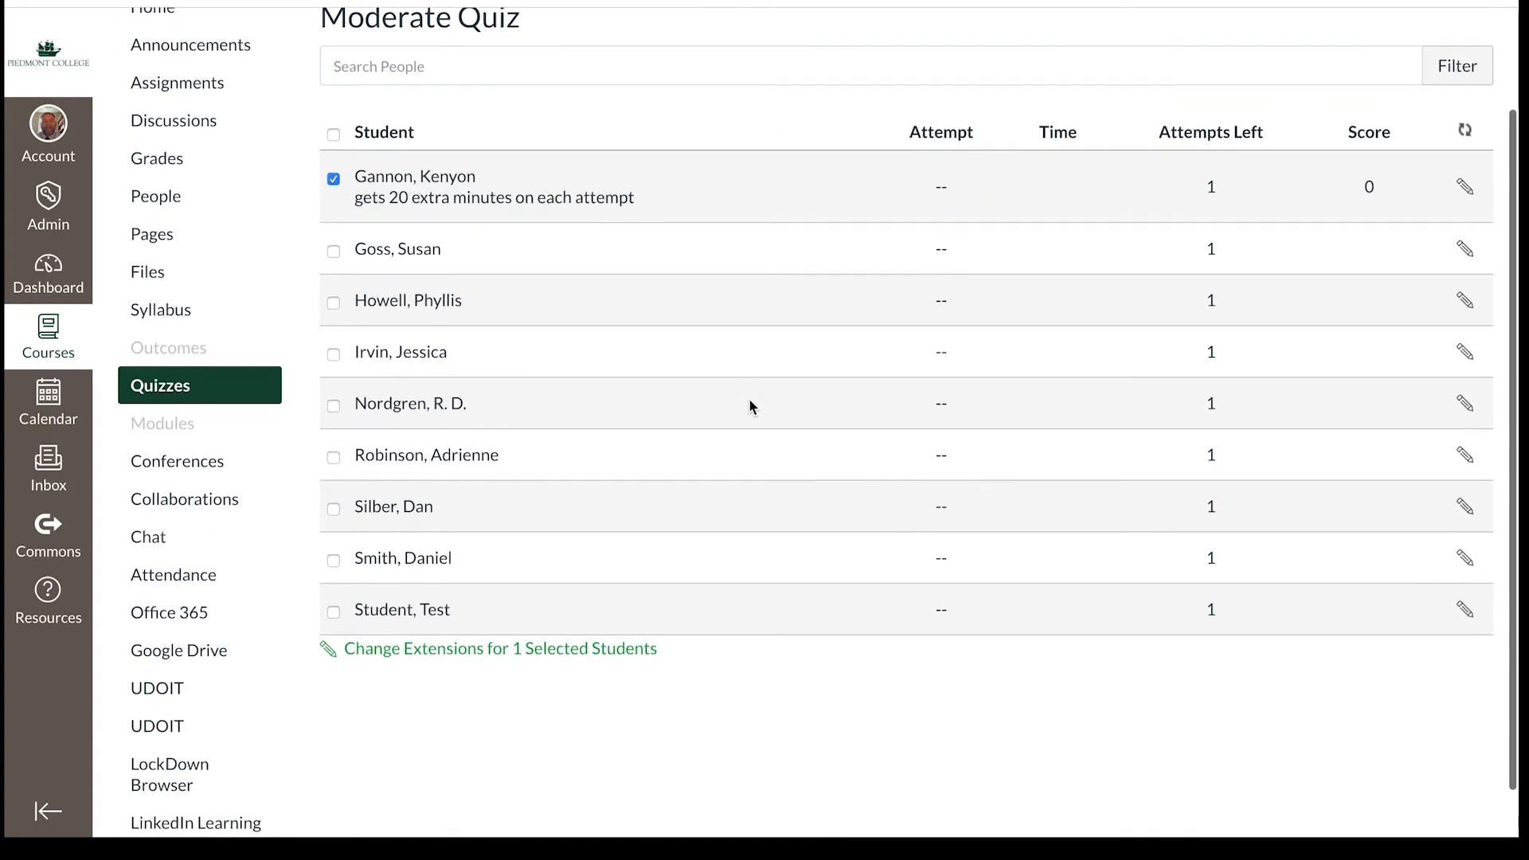
scroll(750, 407, up, 2)
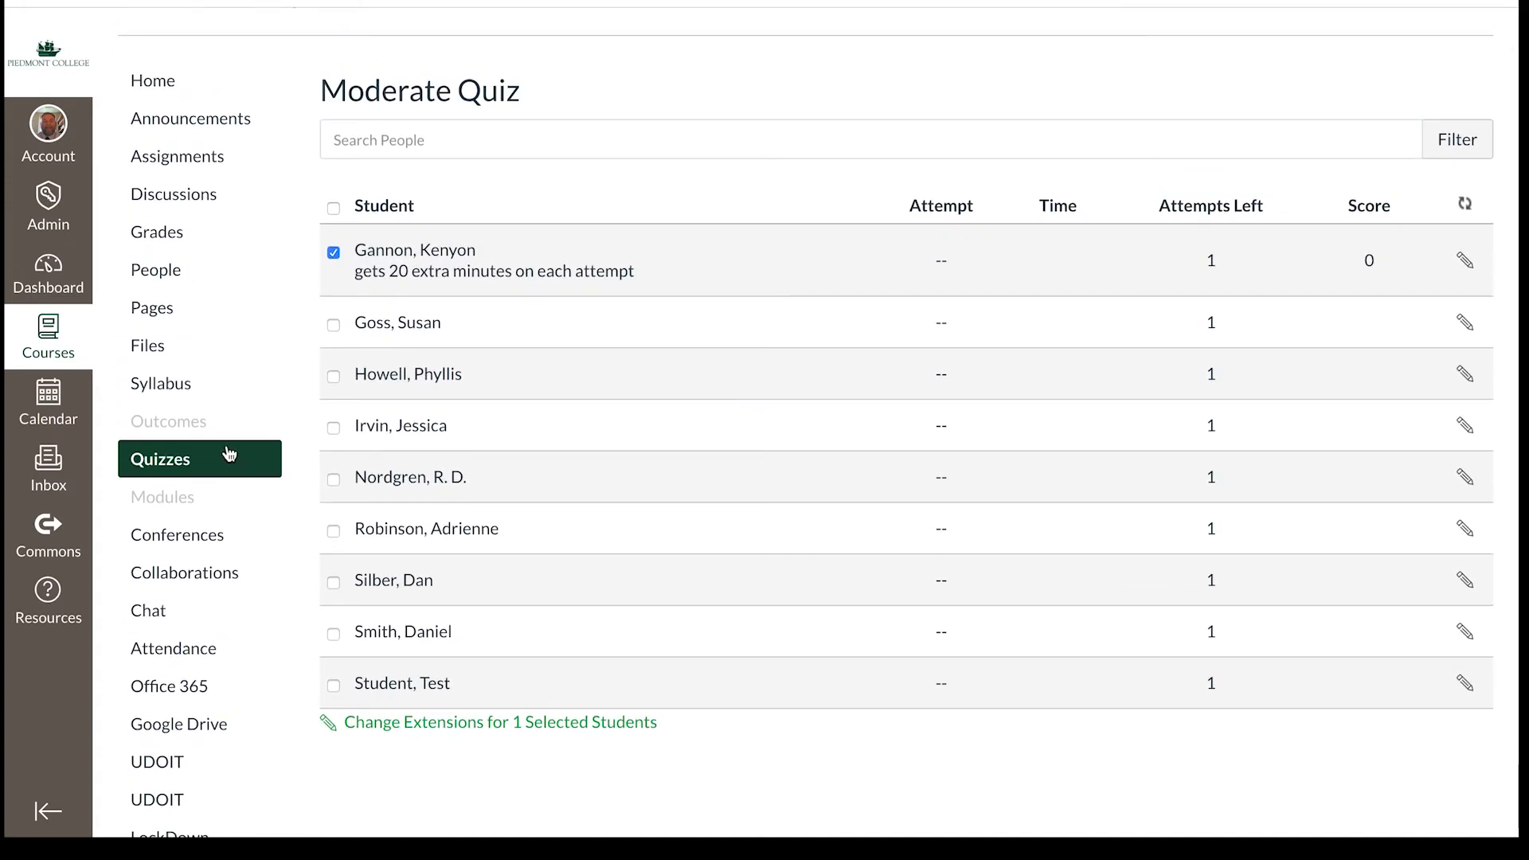
click(177, 457)
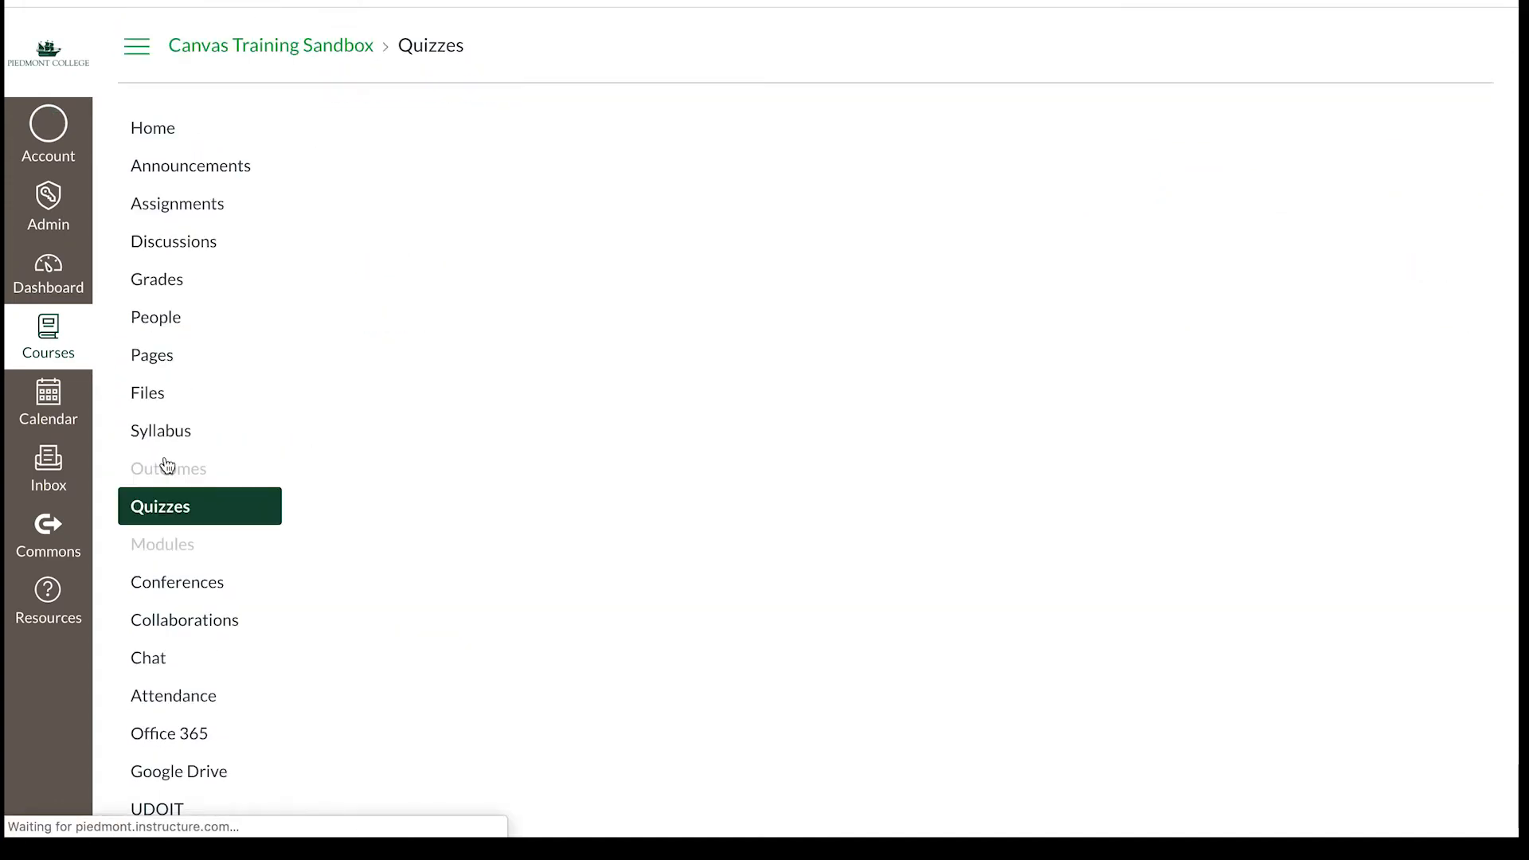